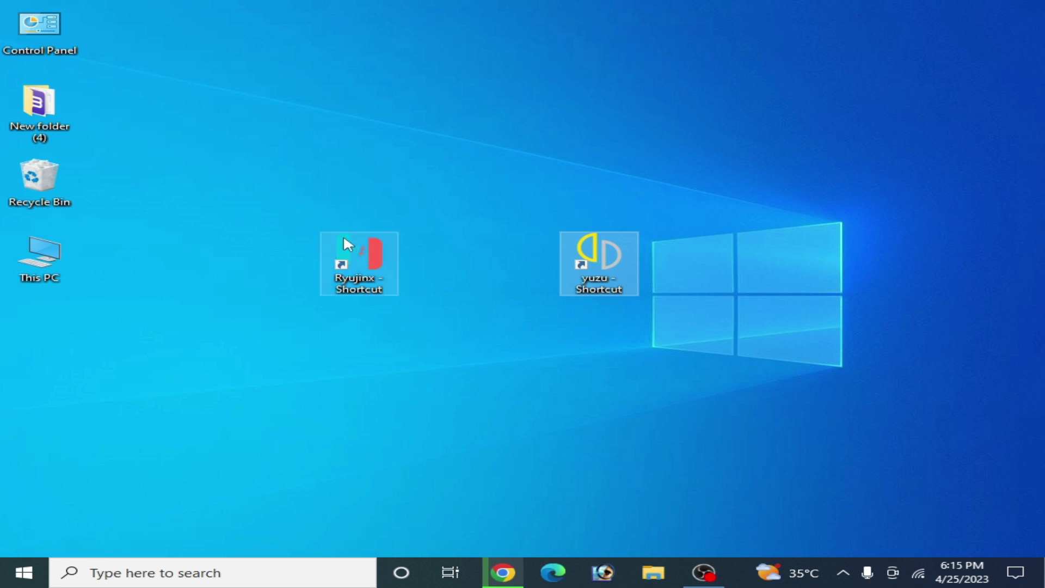
Step: Launch the Ryujinx emulator from the desktop and load the Mii editor applet
double_click(348, 260)
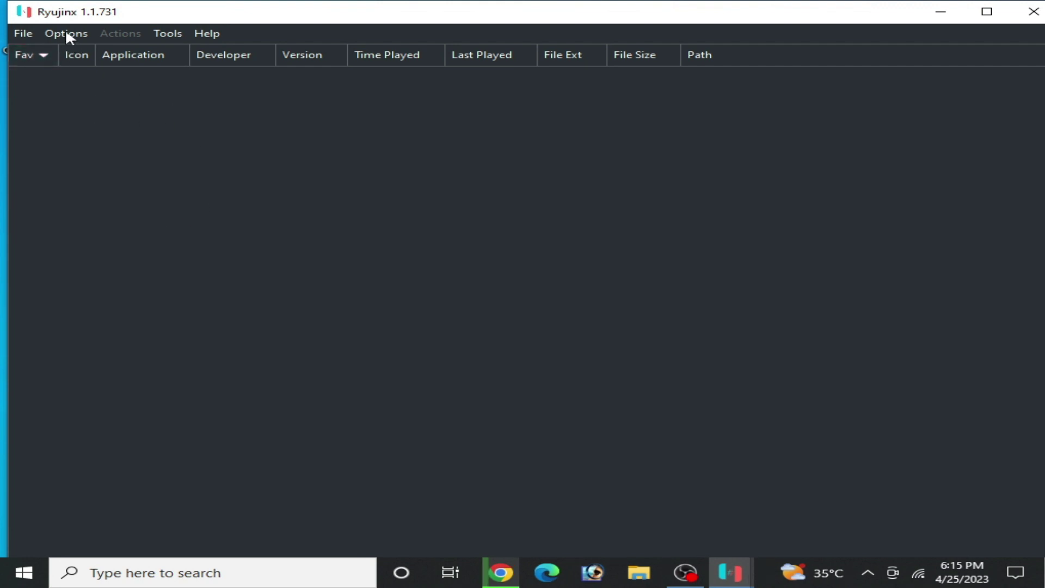
left_click(18, 33)
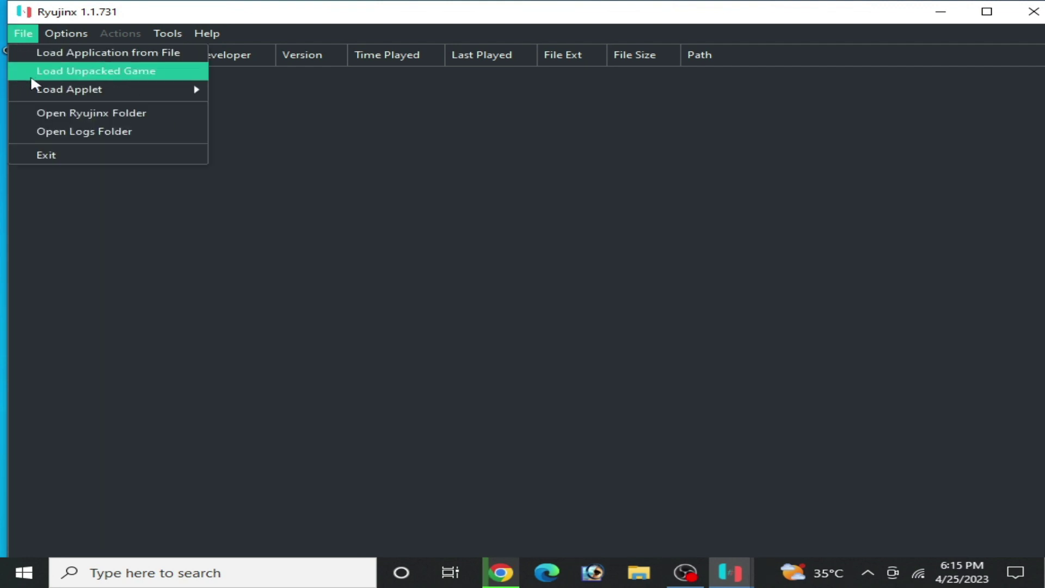
mouse_move(112, 94)
left_click(253, 92)
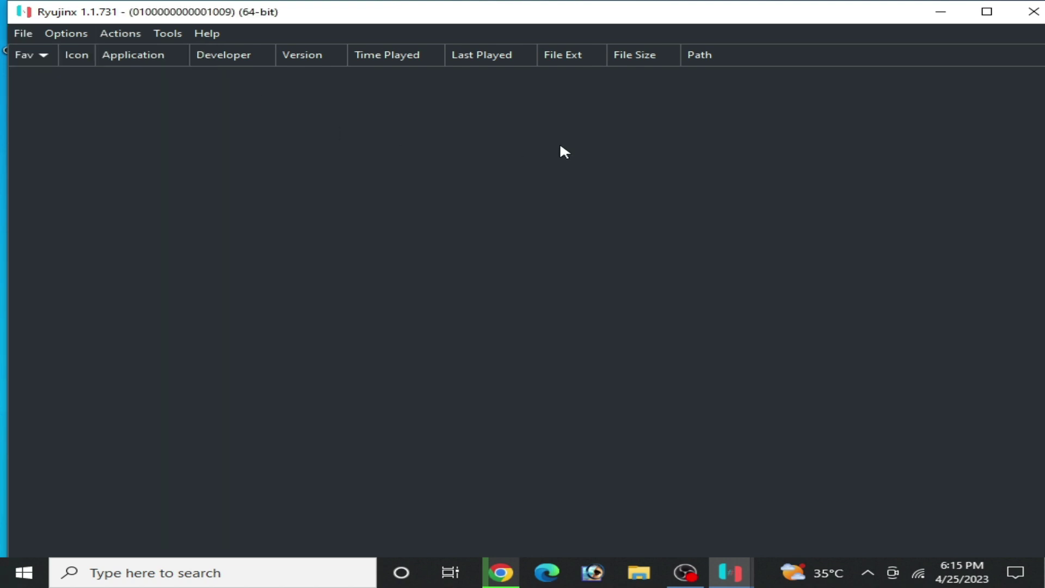
Step: Move the emulator window toward the middle of the desktop and put the console window out of view
left_click_drag(598, 1, 598, 82)
left_click_drag(8, 315, 140, 310)
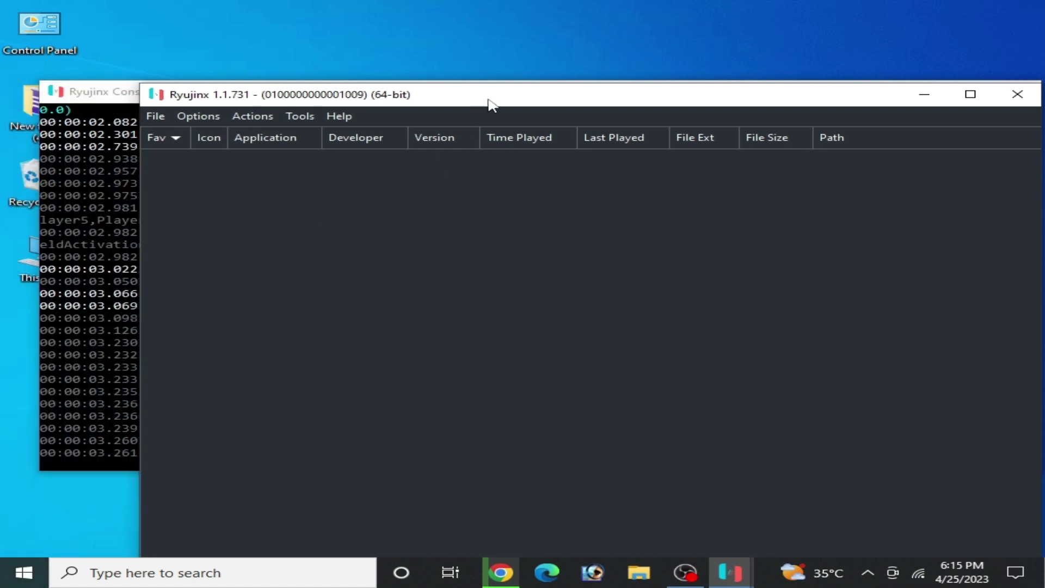
left_click_drag(490, 100, 448, 71)
left_click(925, 91)
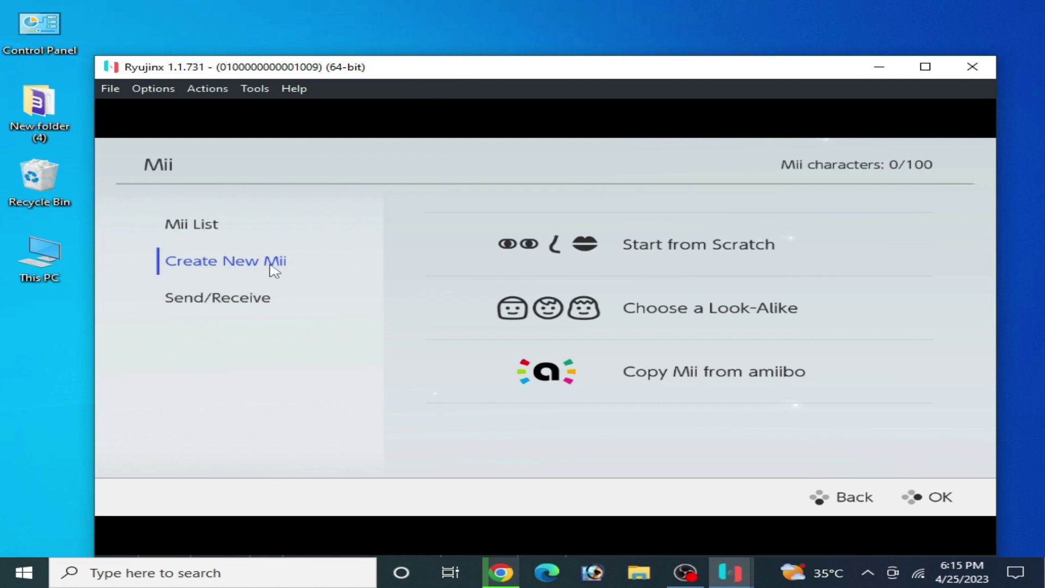
Step: Create a new male look-alike Mii from the dark-skinned face with spiky black hair and proceed to editing it
left_click(686, 324)
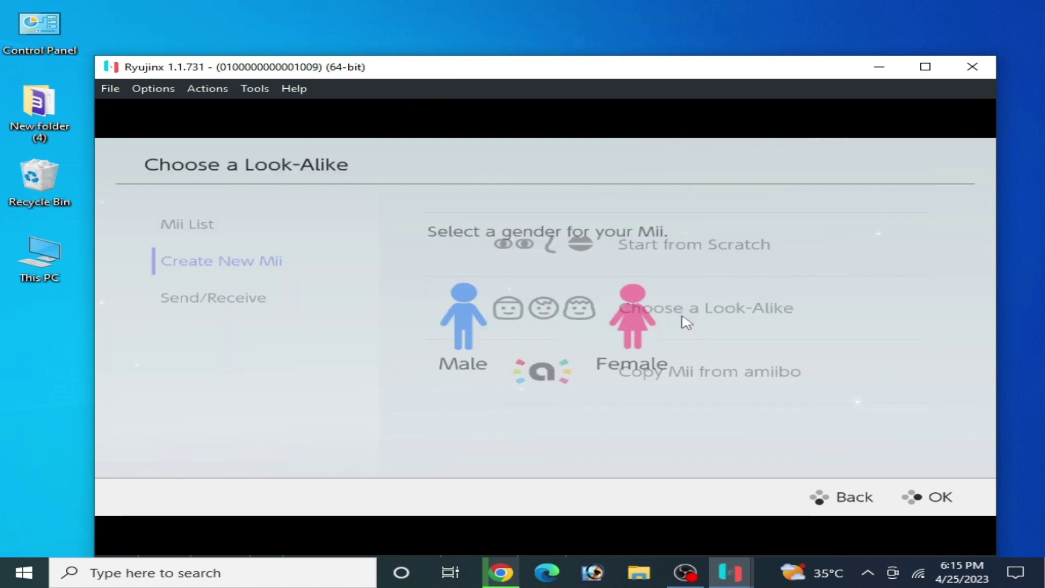
left_click(465, 340)
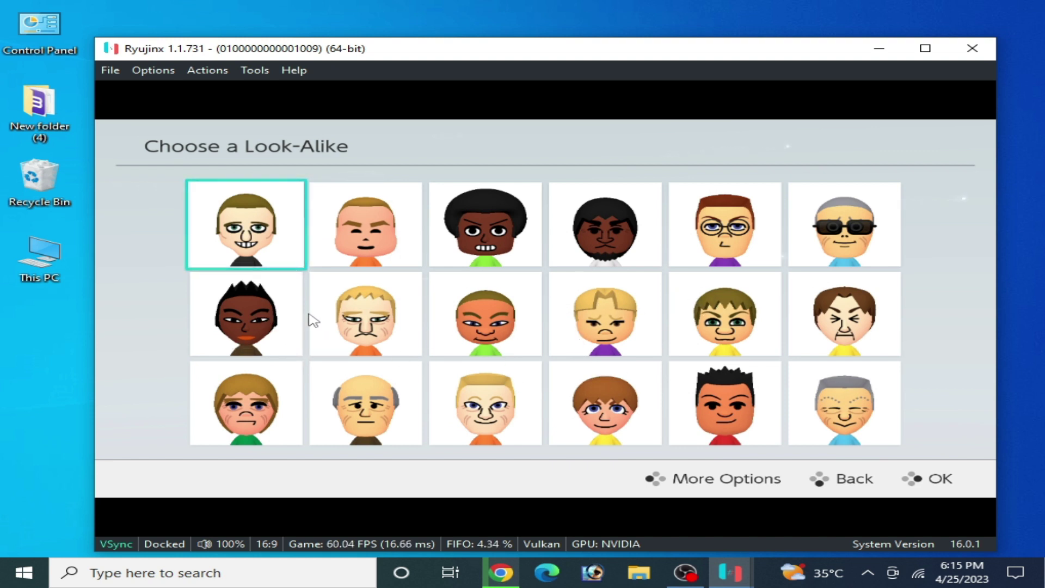
left_click(270, 327)
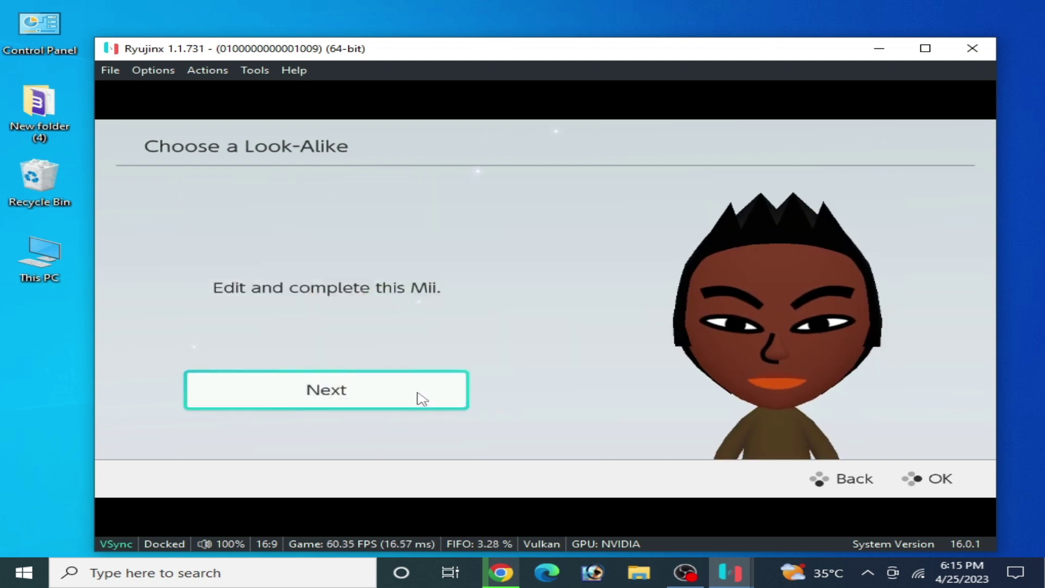
left_click(329, 401)
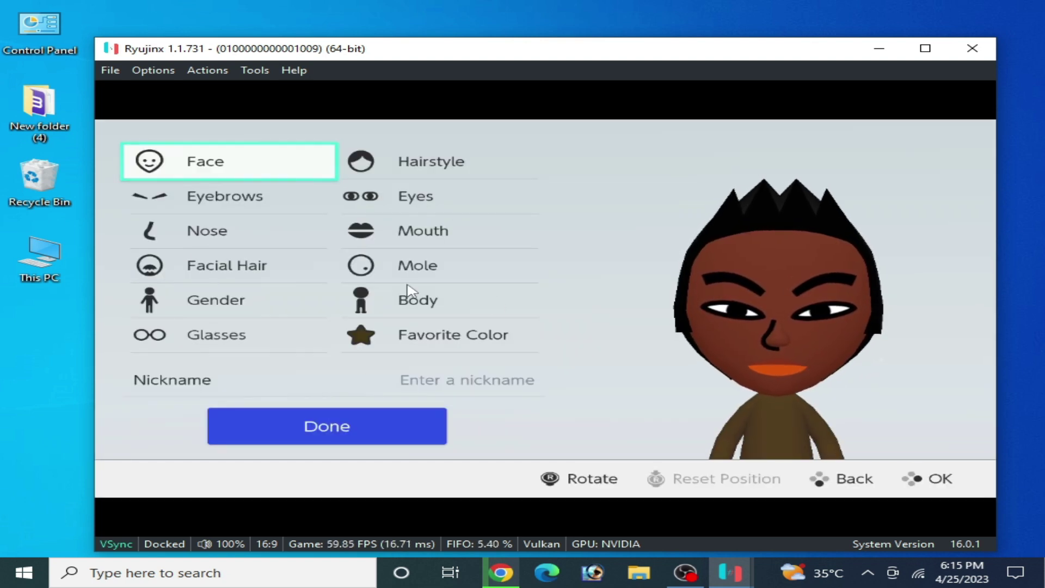
Step: Change the Mii's mouth to the orange lips with a straight black line and return to the feature list
left_click(424, 231)
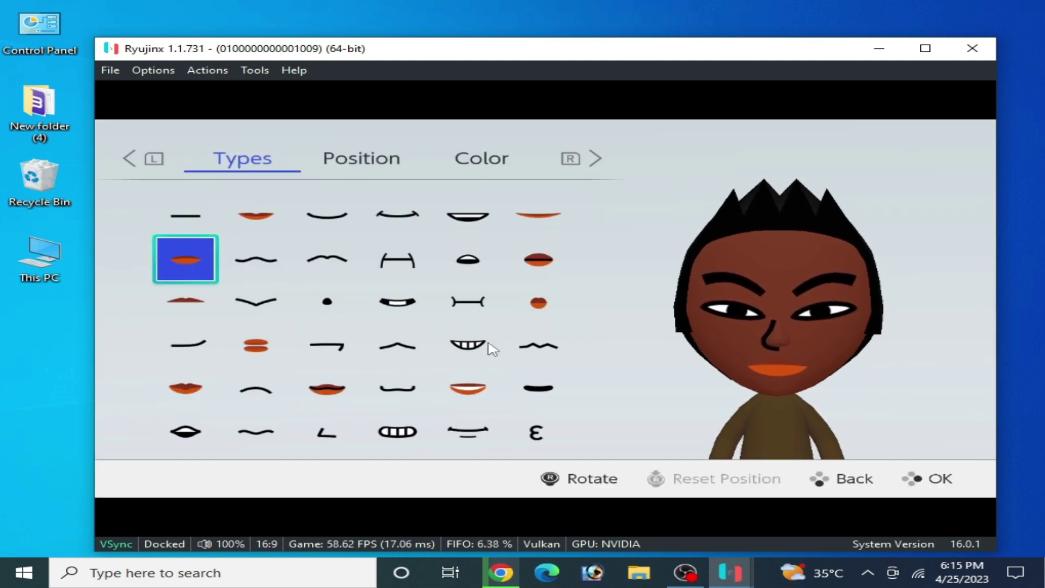
left_click(530, 267)
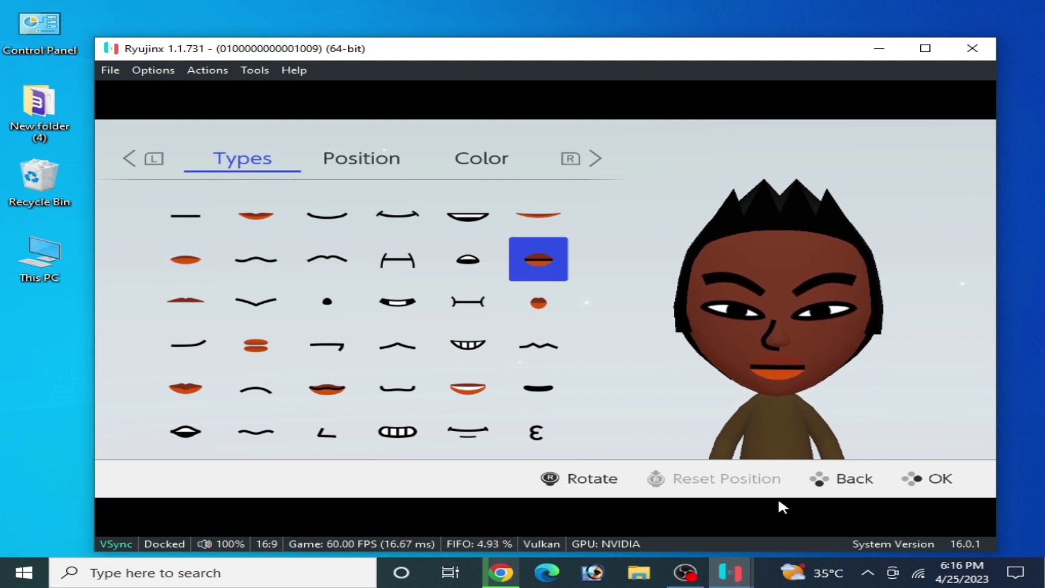
left_click(845, 480)
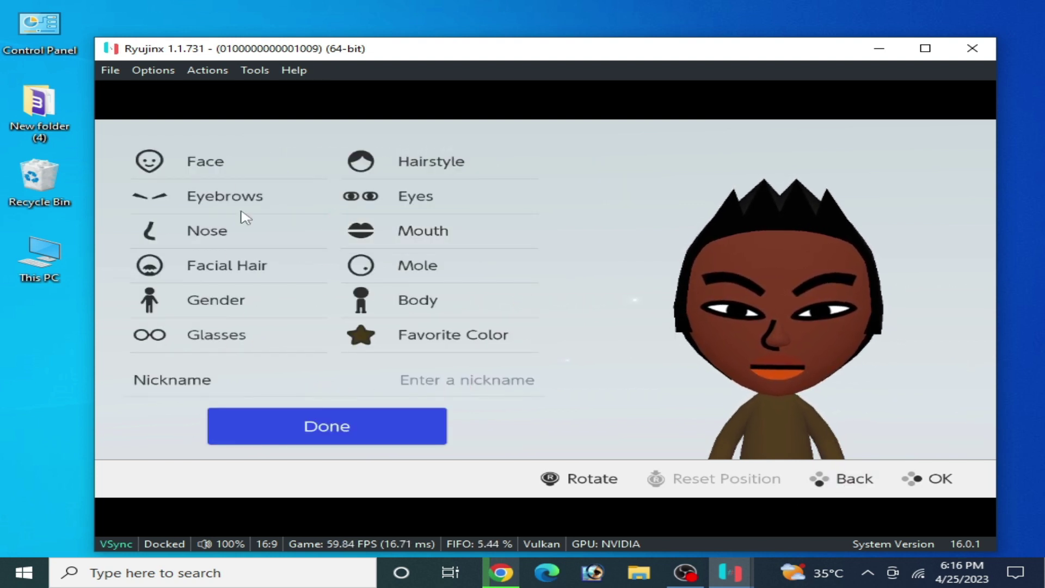
Step: Try several face shapes and keep the broad, squarish one at the end of the second row
left_click(199, 162)
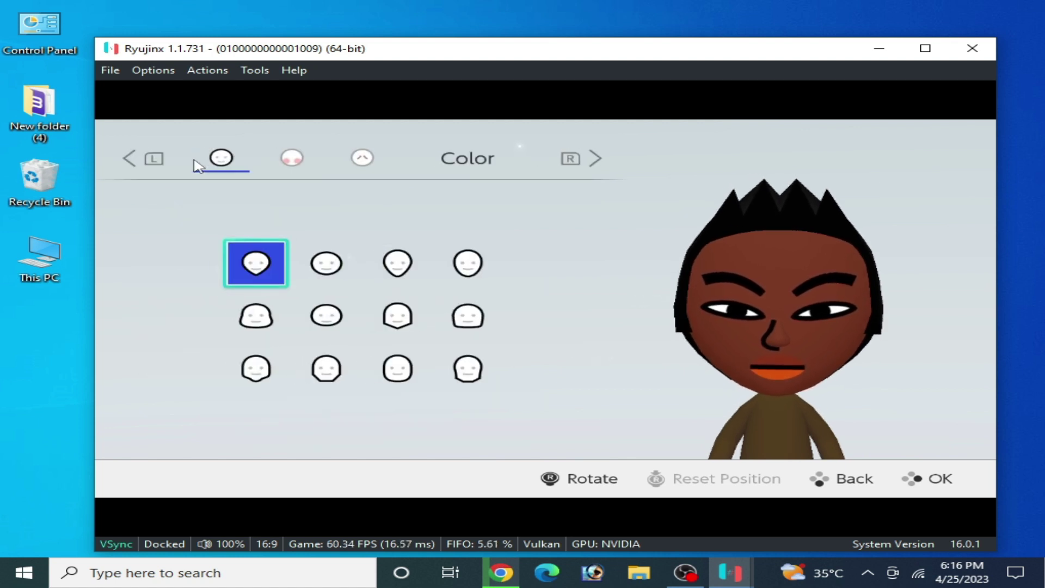
left_click(408, 266)
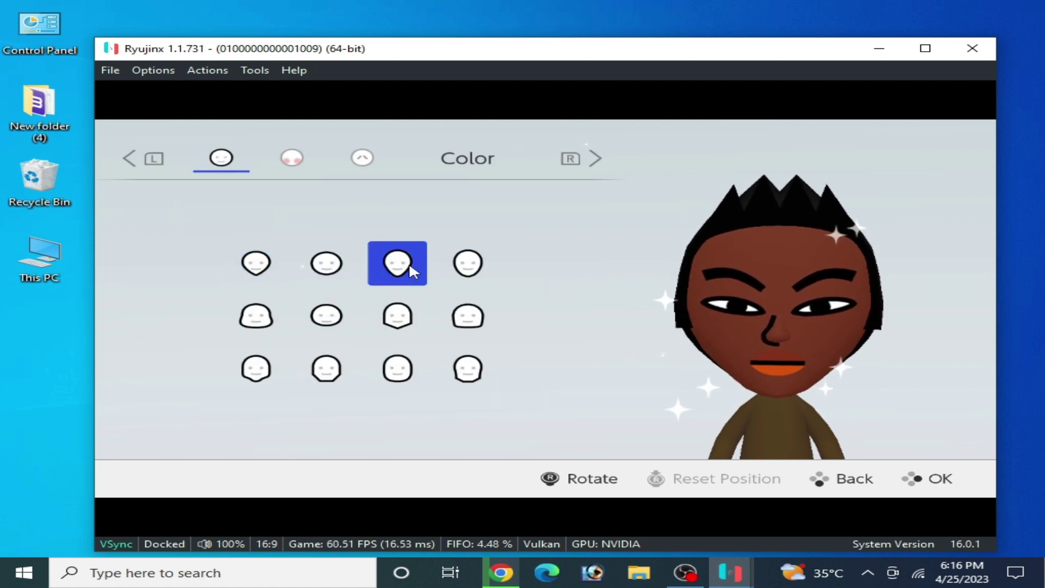
left_click(475, 330)
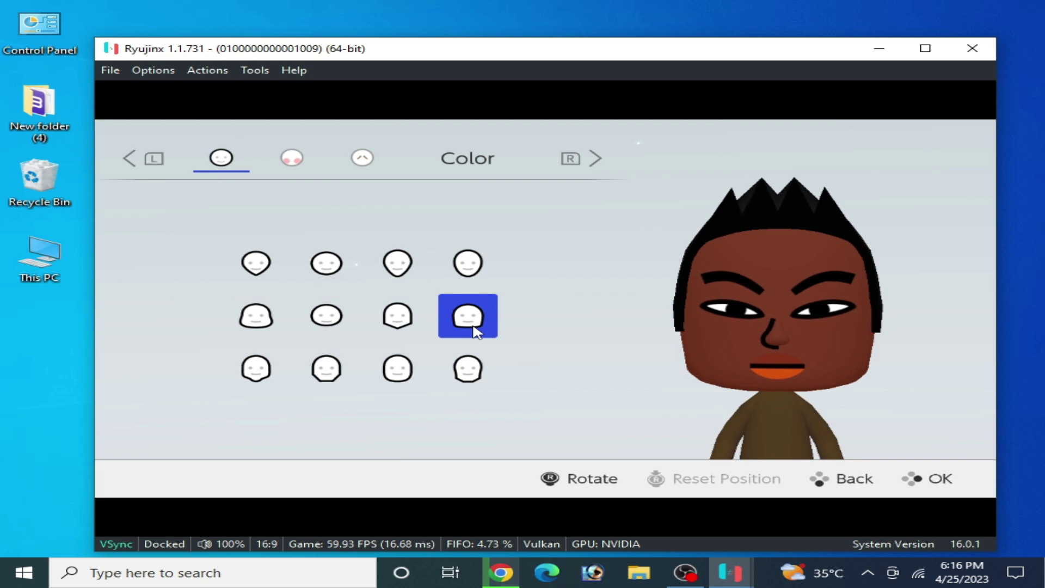
left_click(466, 377)
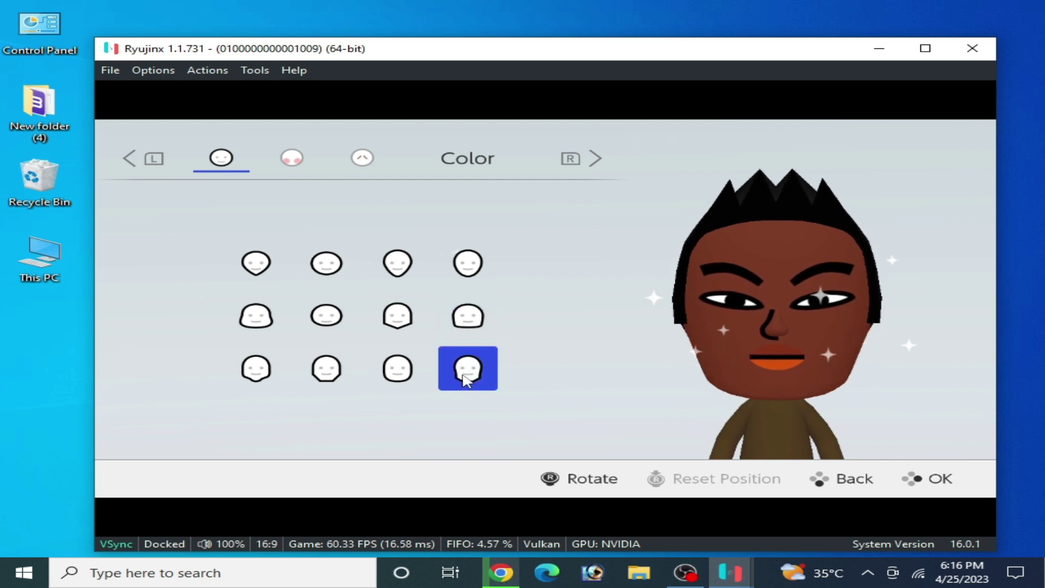
left_click(464, 320)
left_click(826, 474)
Step: Make the Mii's body nearly as tall as possible, leaving the build unchanged
left_click(433, 314)
left_click(411, 292)
left_click(430, 297)
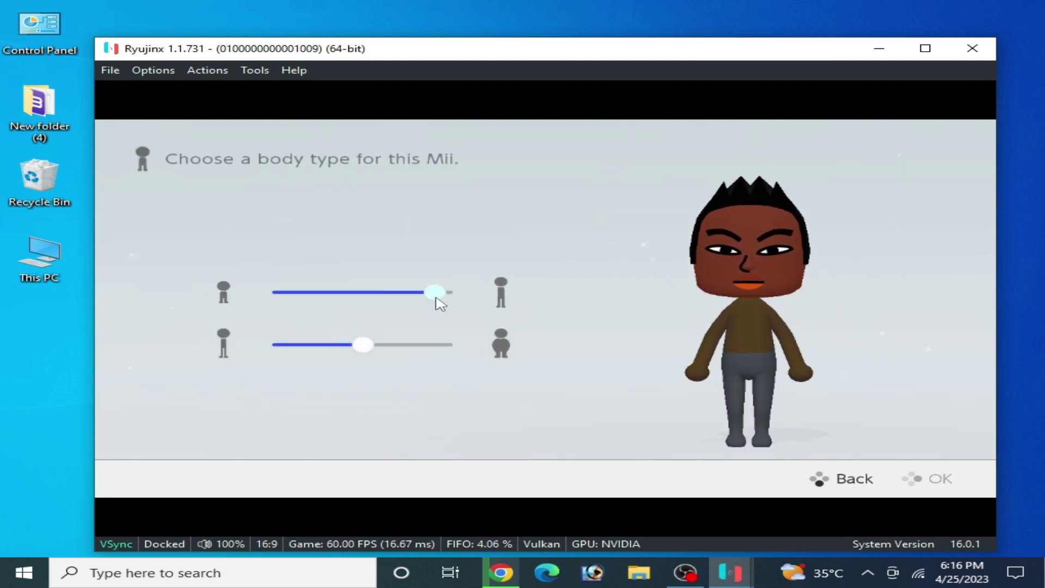
left_click(833, 478)
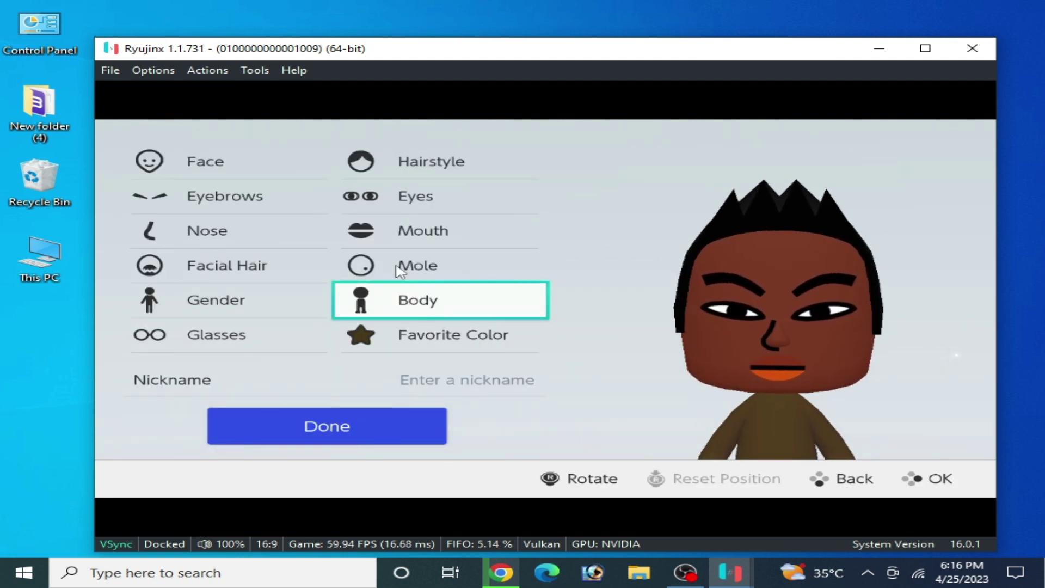
Step: Compare eye types and give the Mii the large eyes with three lashes in the last column of the fourth row
left_click(413, 199)
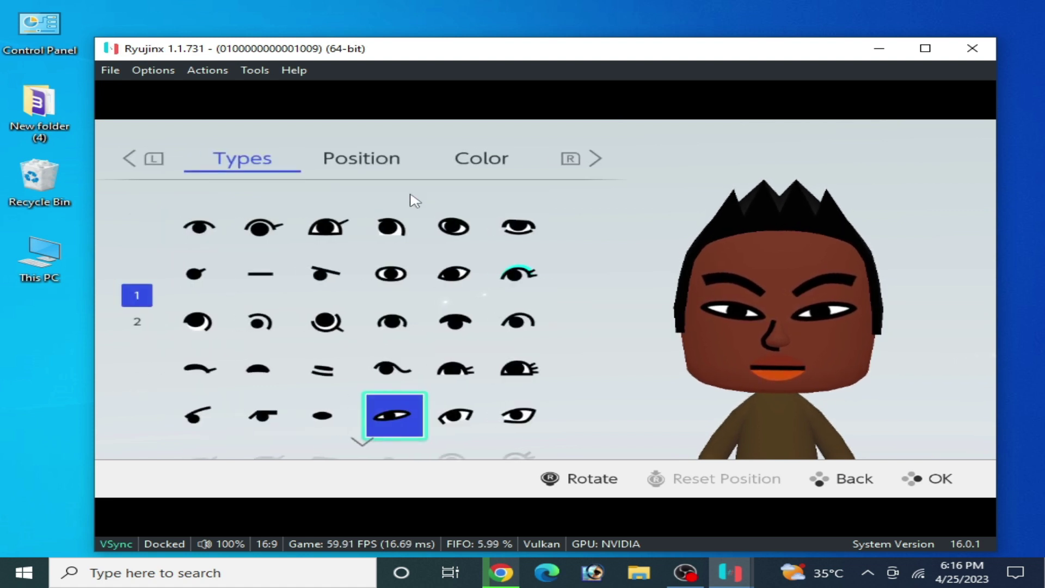
left_click(446, 368)
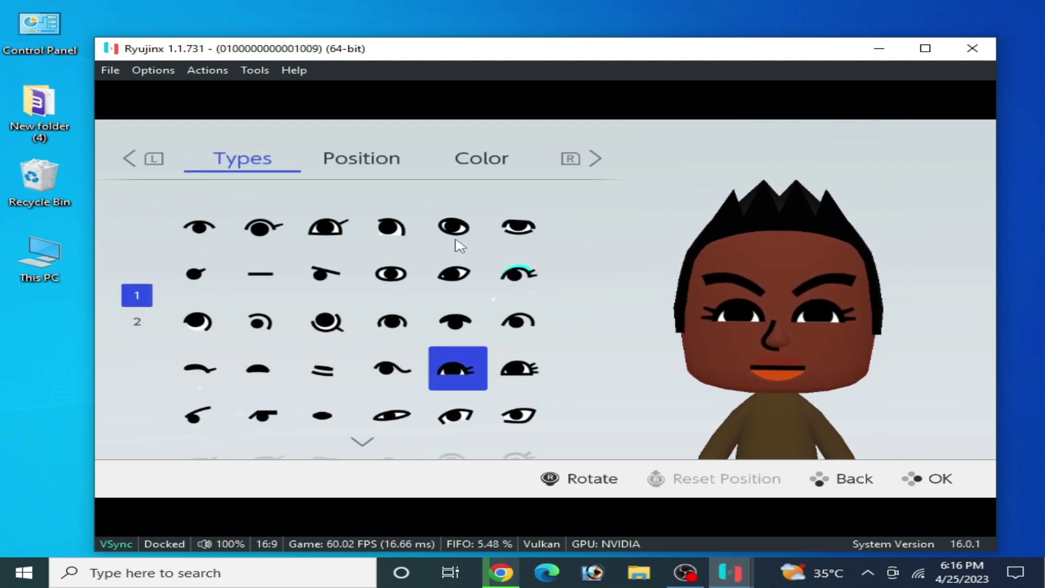
left_click(465, 225)
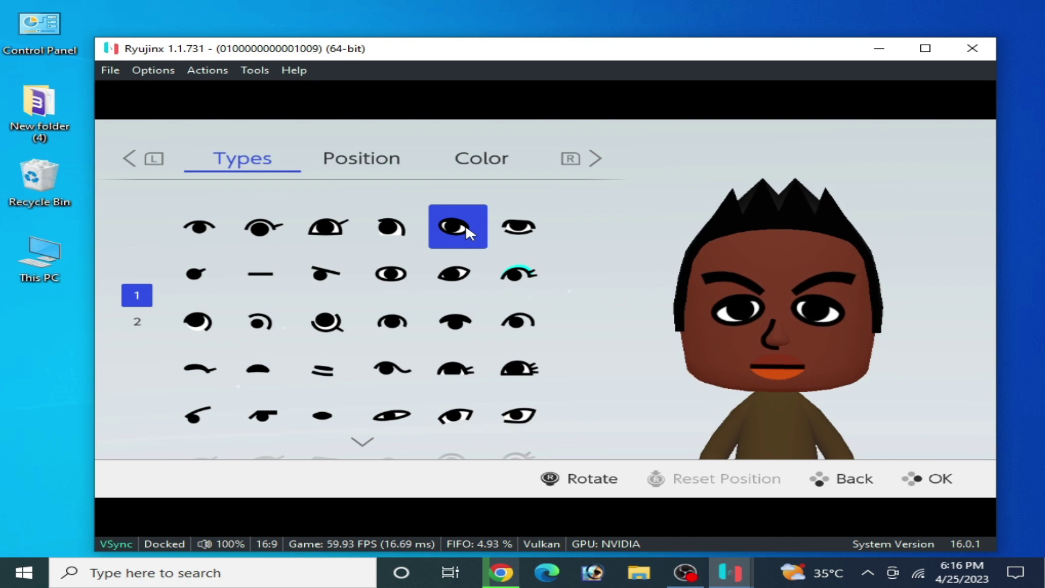
left_click(505, 367)
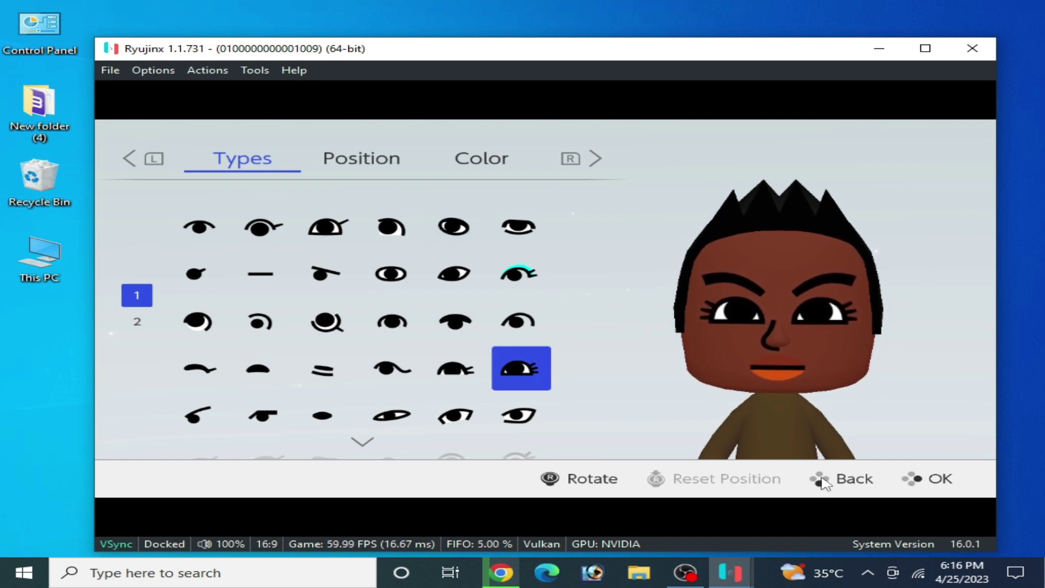
left_click(849, 479)
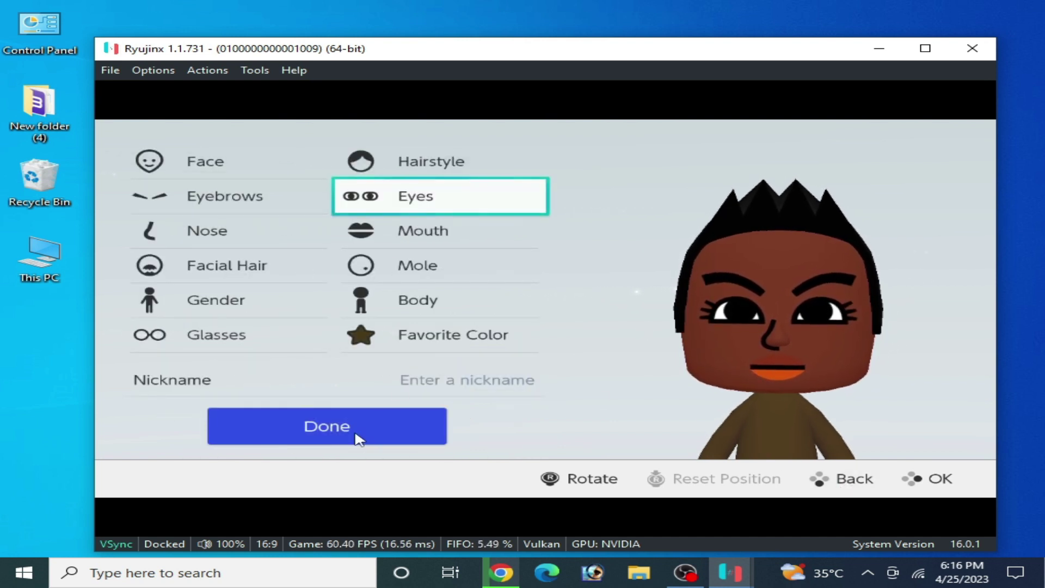
left_click(329, 443)
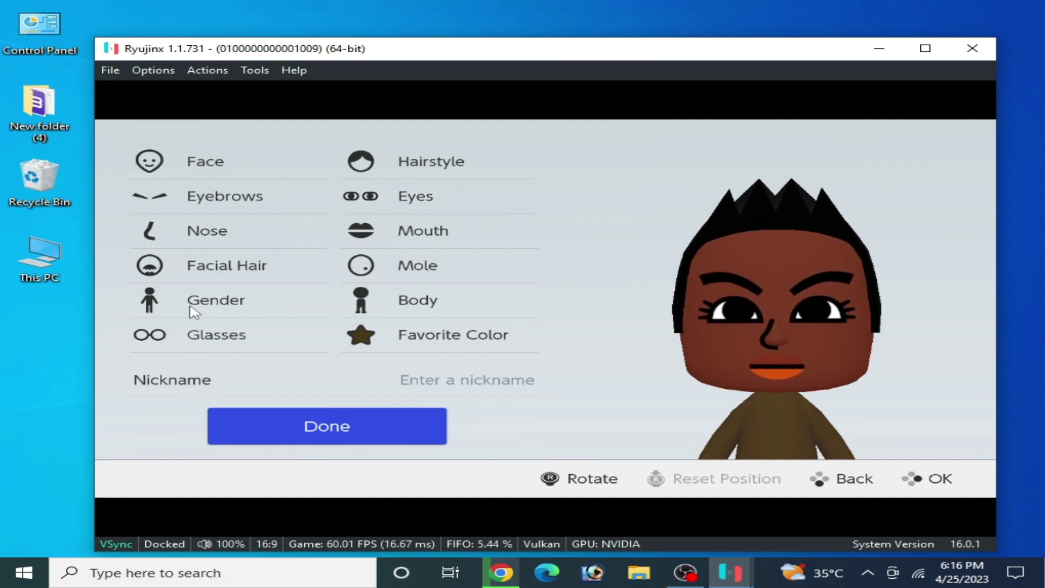
Step: Compare sunglasses styles and give the Mii the semi-transparent aviator pair at the end of the third row
left_click(212, 343)
left_click(361, 398)
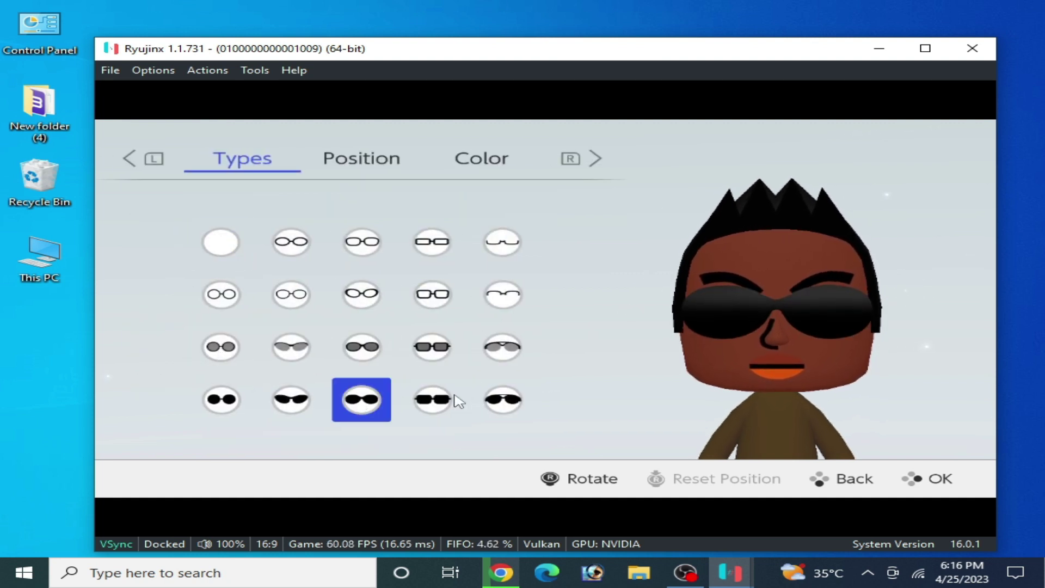
left_click(445, 400)
left_click(494, 353)
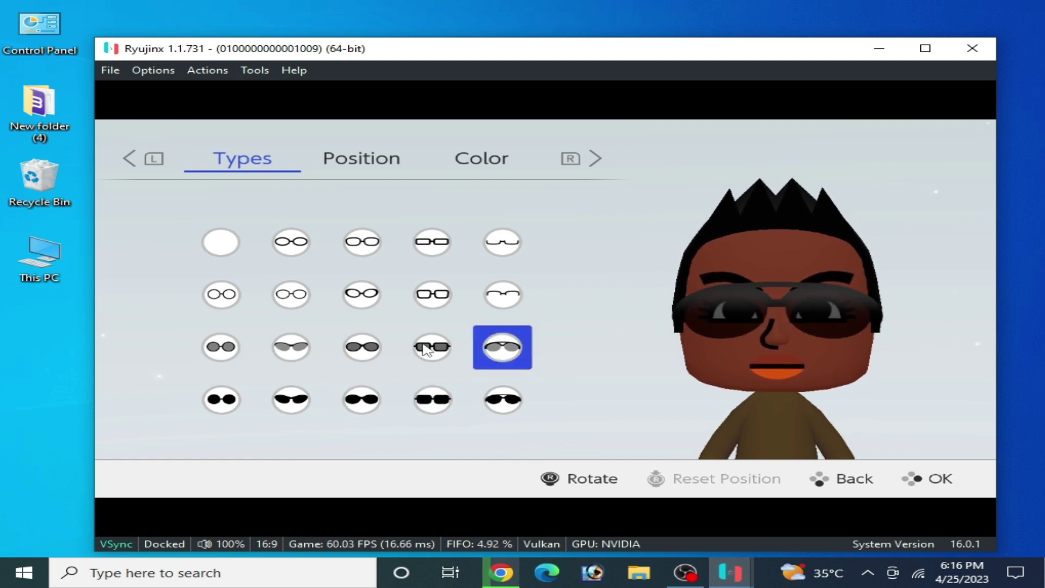
left_click(854, 482)
Step: Set the Mii's nickname to ASD and finish creating the character
left_click(333, 424)
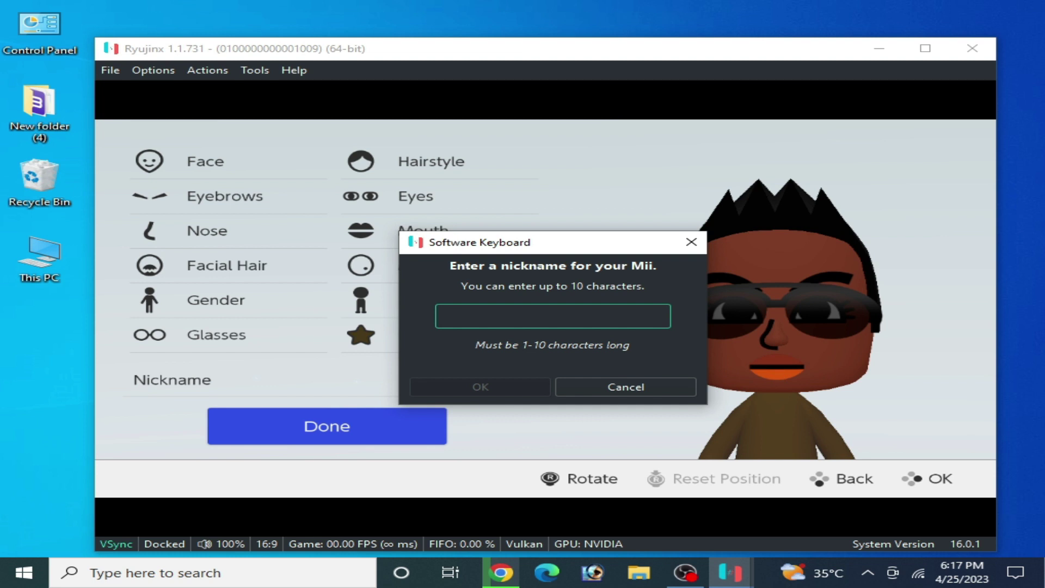
type("ASD")
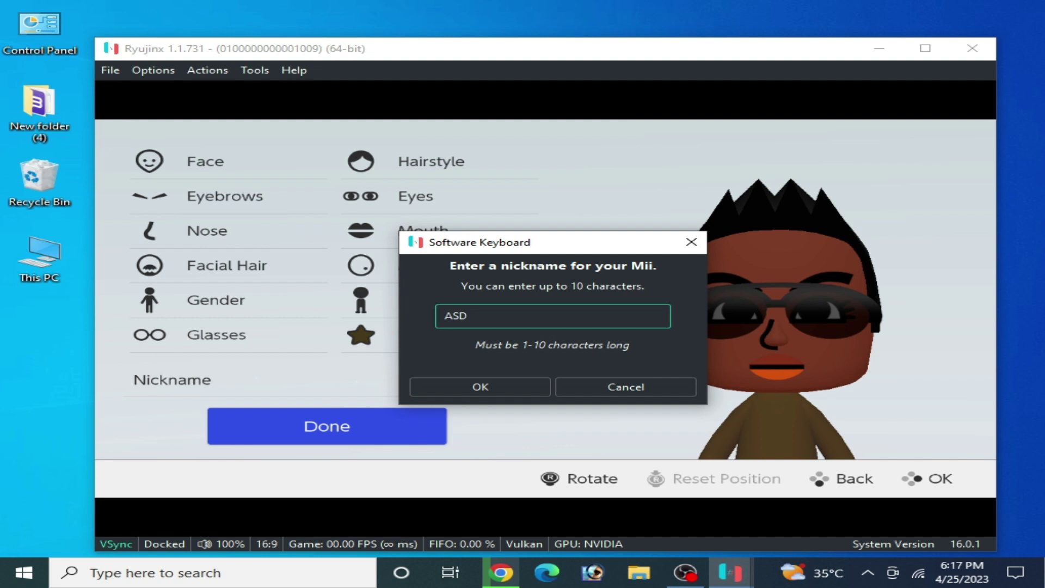
left_click(479, 388)
left_click(349, 443)
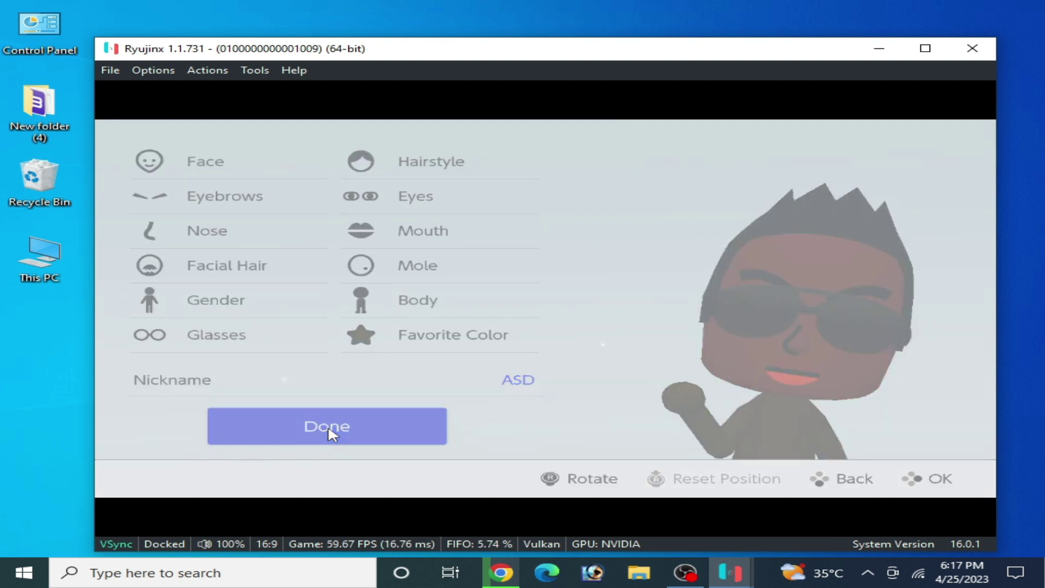
Step: Exit the Mii editor and cancel the Windows error report
left_click(842, 485)
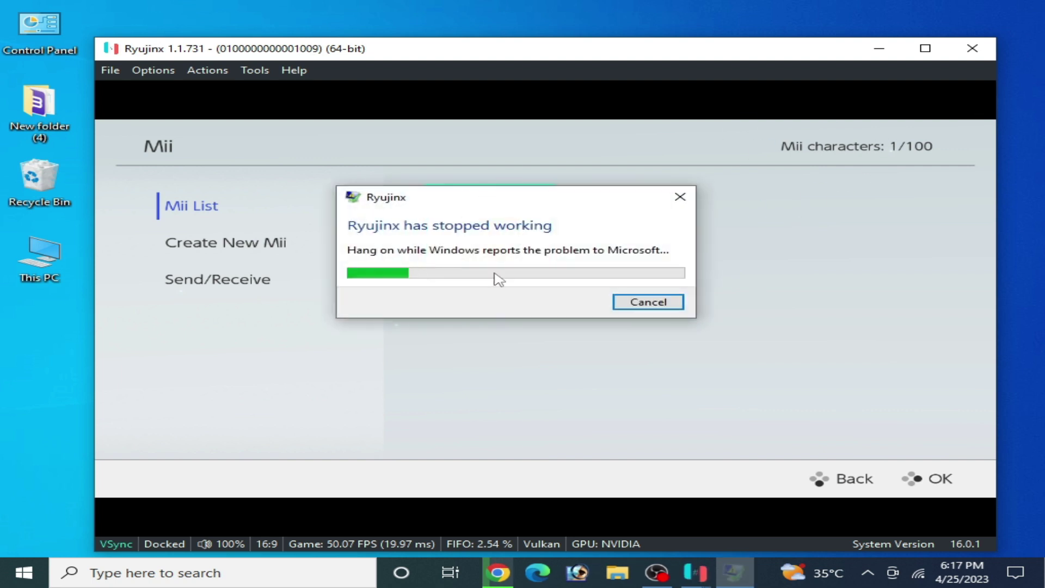
left_click(665, 307)
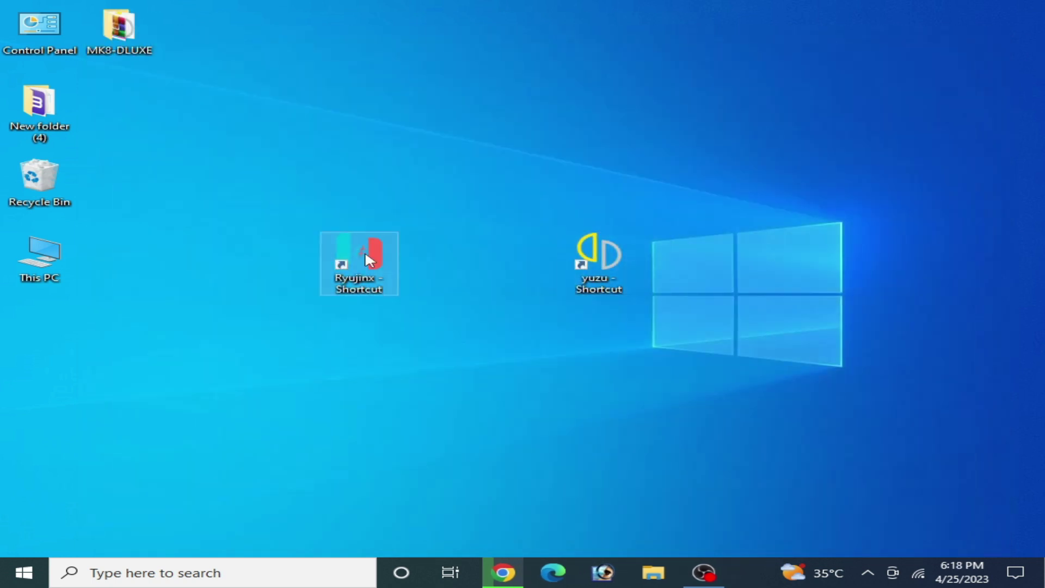
Step: Launch Ryujinx from the desktop and open its settings
double_click(366, 254)
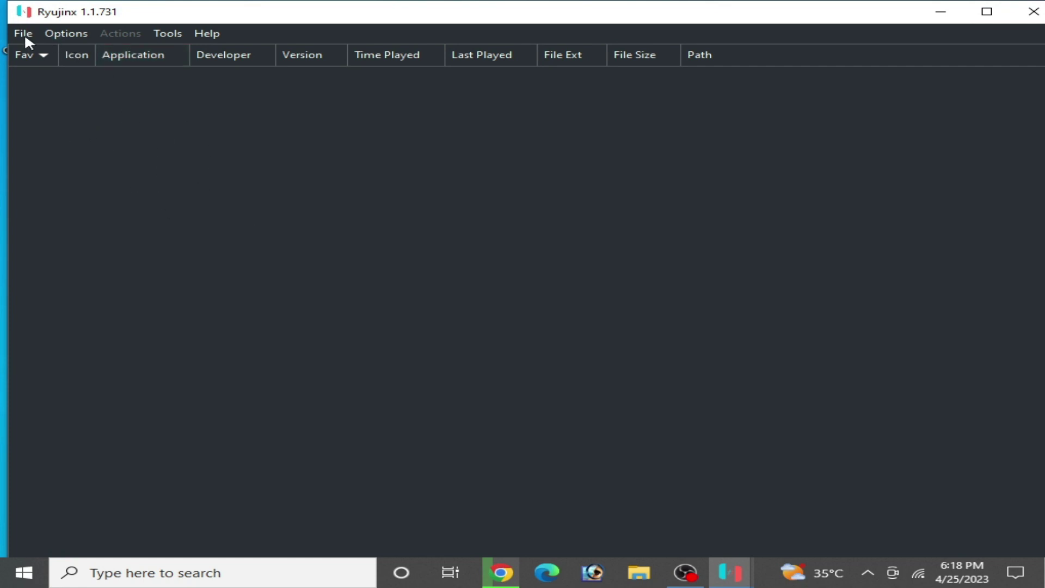
left_click(51, 37)
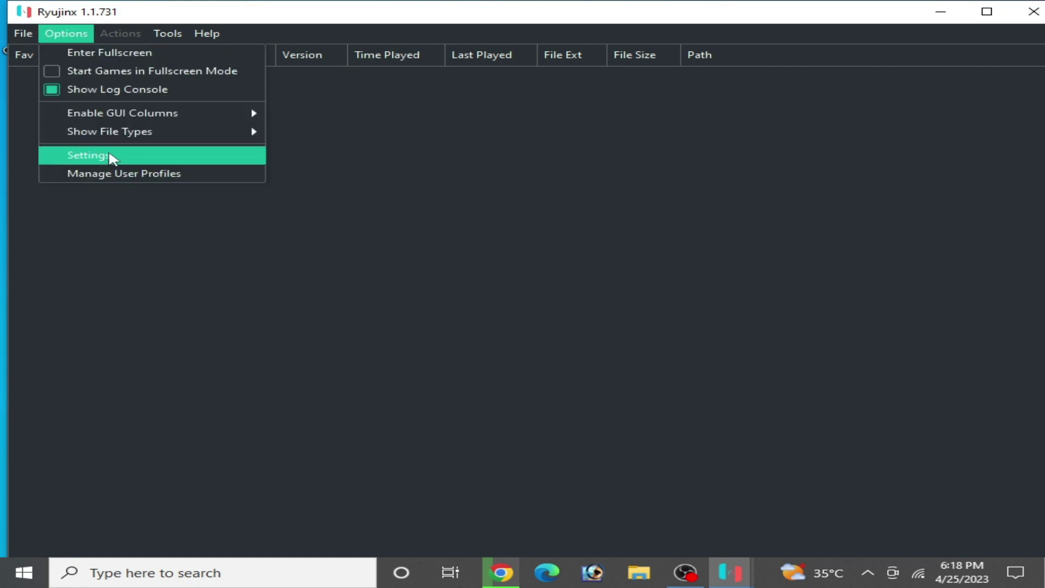
left_click(109, 156)
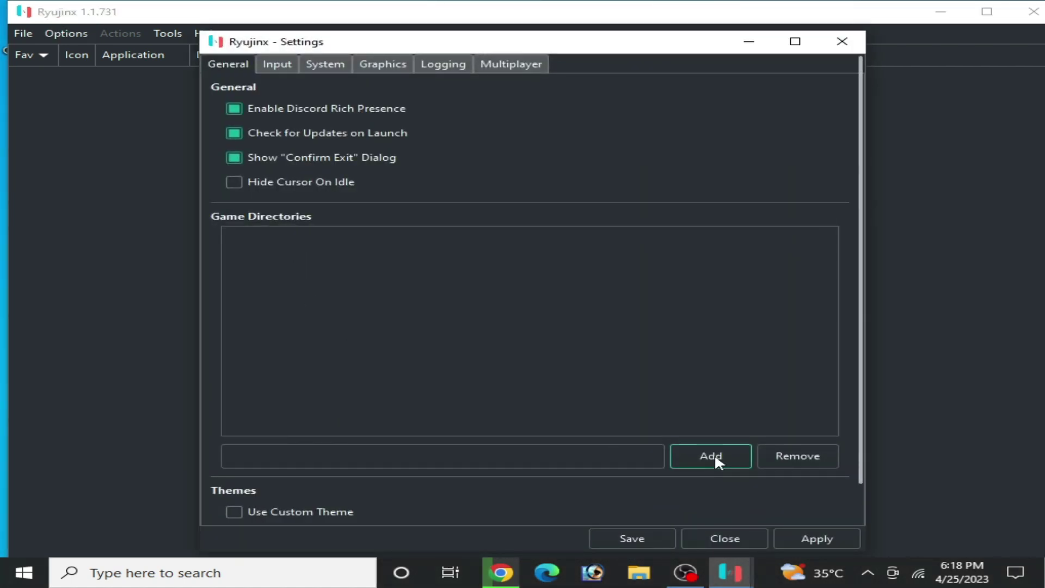
Step: Add the MK8-DLUXE-NSwTcH-[BASE]-NSP-(eShop)-Ziperto folder inside the desktop's MK8-DLUXE folder as a game directory, and save the settings
left_click(715, 459)
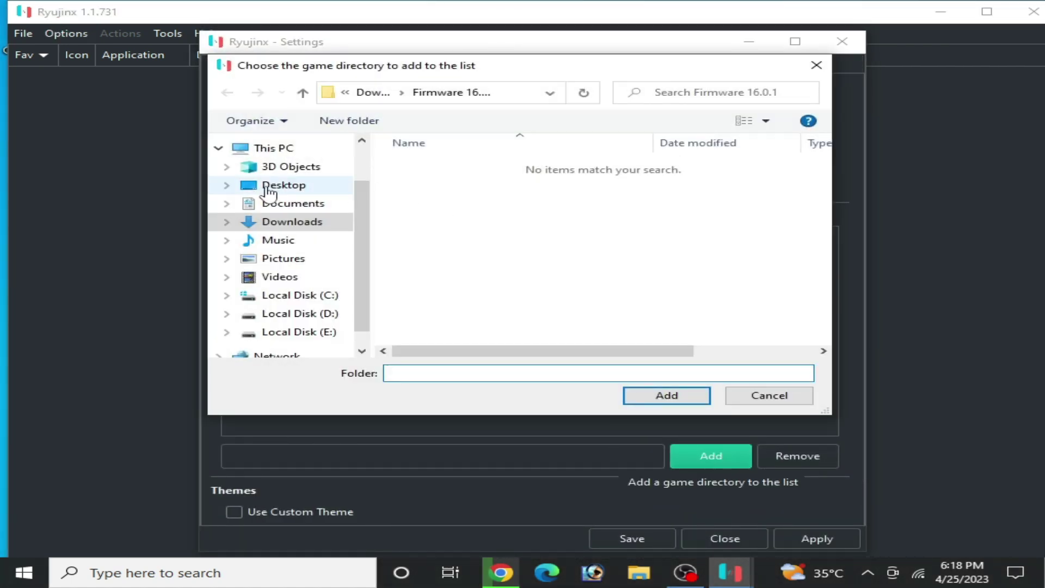
left_click(267, 186)
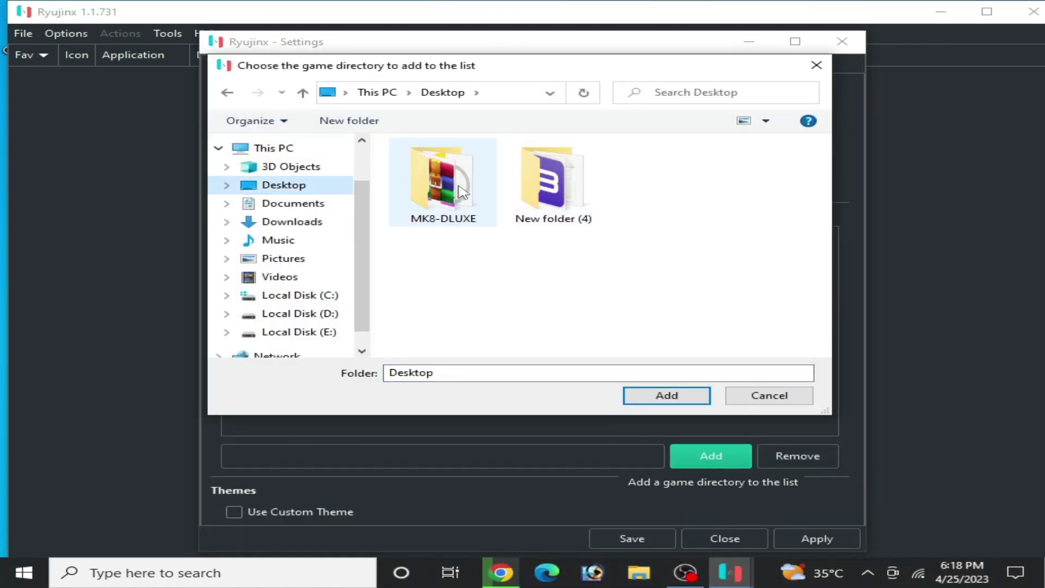
double_click(452, 185)
left_click(455, 168)
double_click(454, 166)
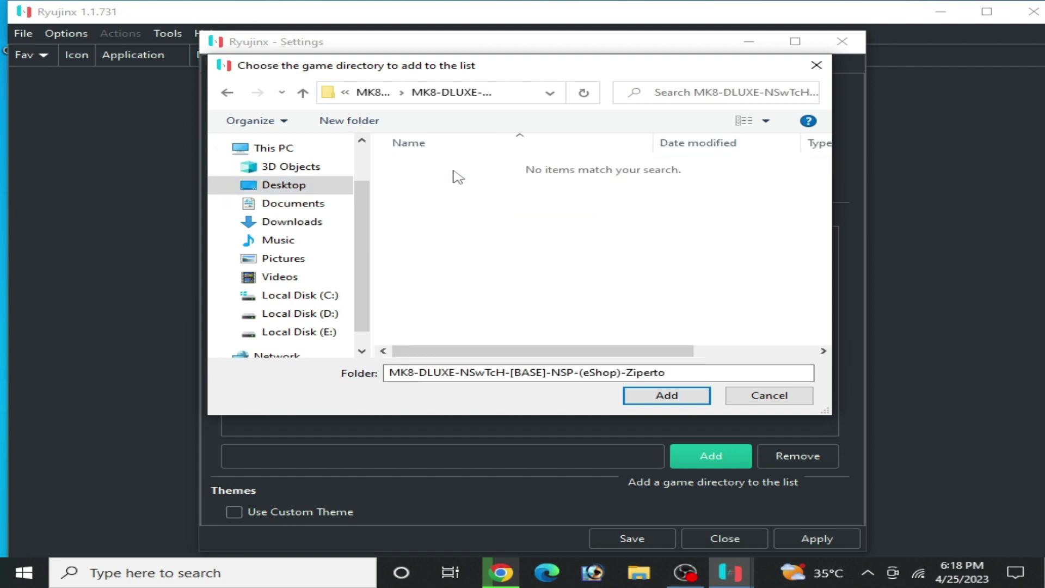
left_click(669, 396)
left_click(814, 540)
left_click(628, 539)
Step: Check the user save directory of Mario Kart 8 Deluxe, and close the folder window
left_click(225, 107)
right_click(222, 106)
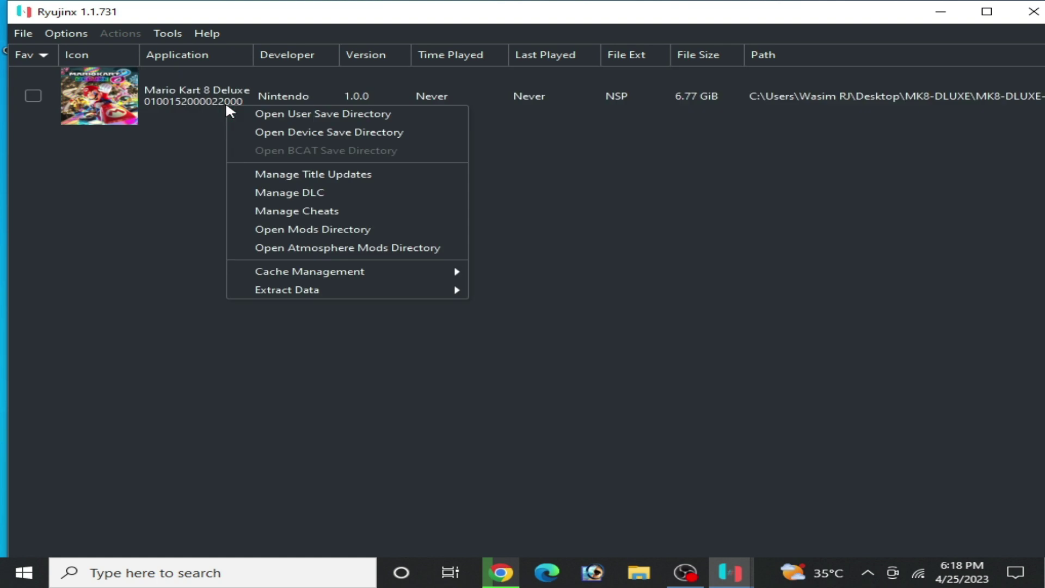
left_click(319, 115)
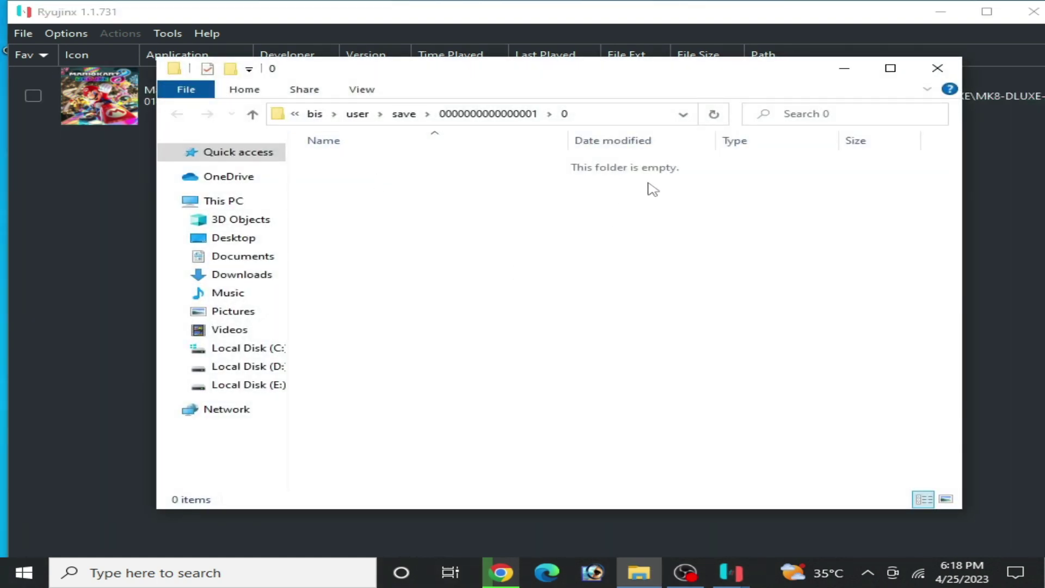
left_click(937, 68)
Step: Launch Mario Kart 8 Deluxe and choose the custom Mii ASD as the driver
left_click(234, 103)
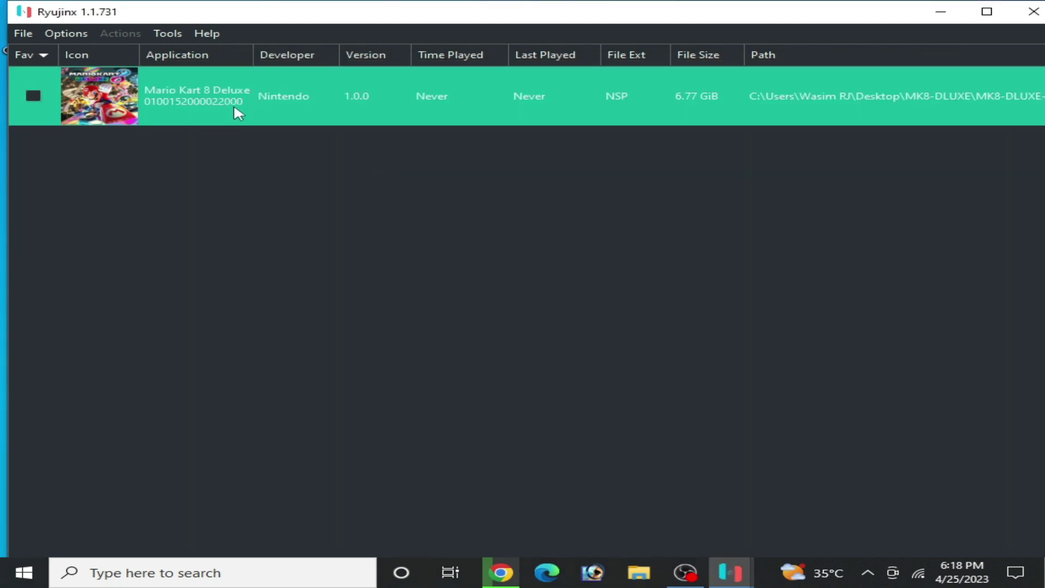
double_click(234, 104)
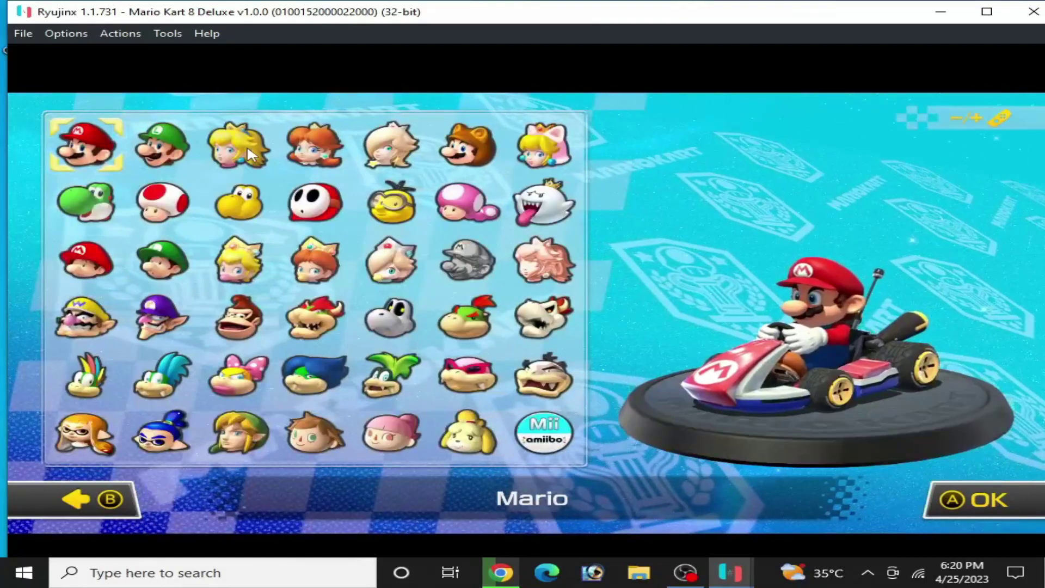
key("Down")
key("Down")
key("Down")
key("Down")
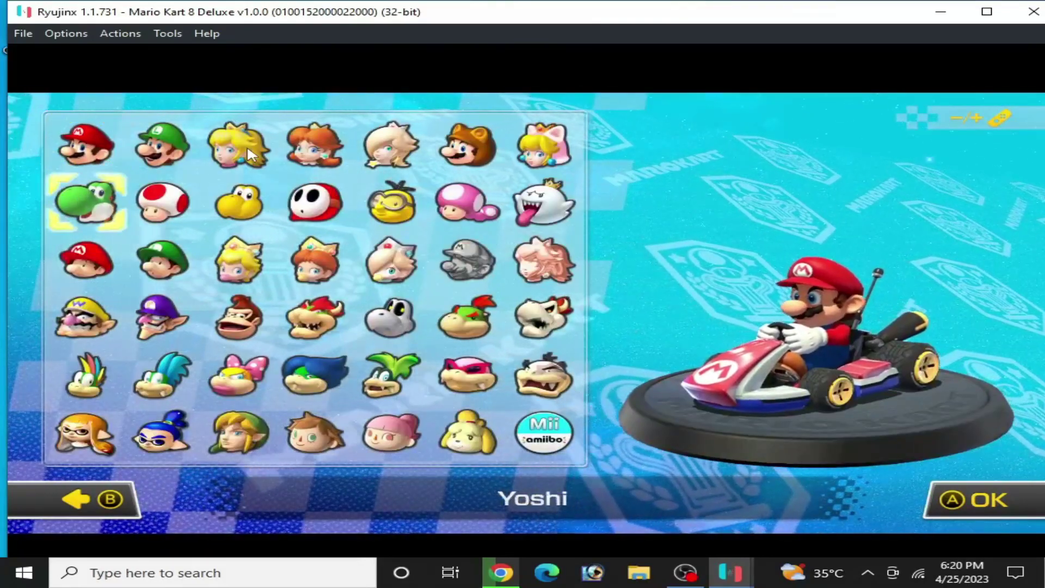
key("Down")
key("Right")
key("Right")
key("Right")
key("Right")
key("Right")
key("Right")
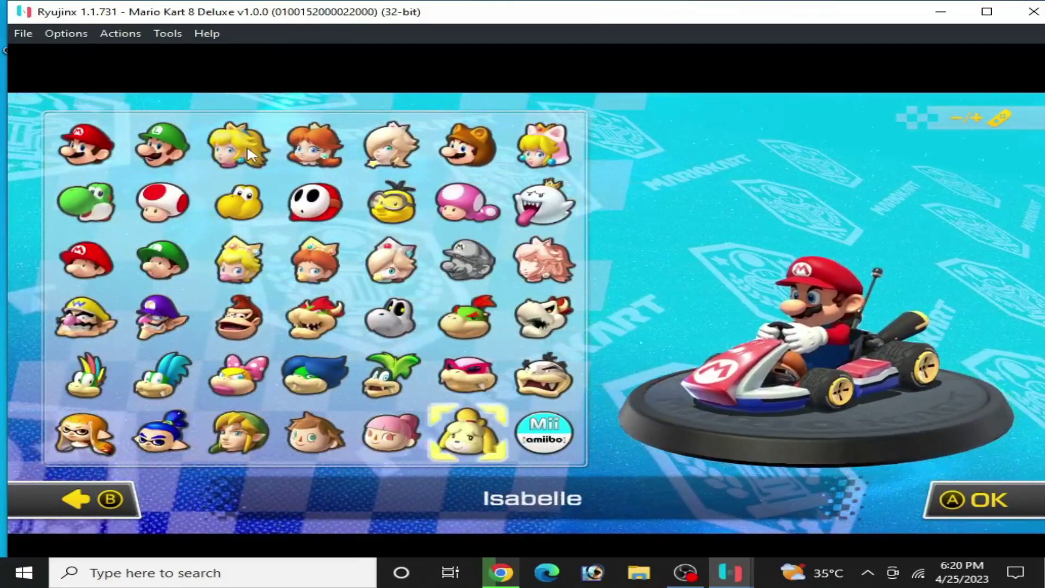
key("z")
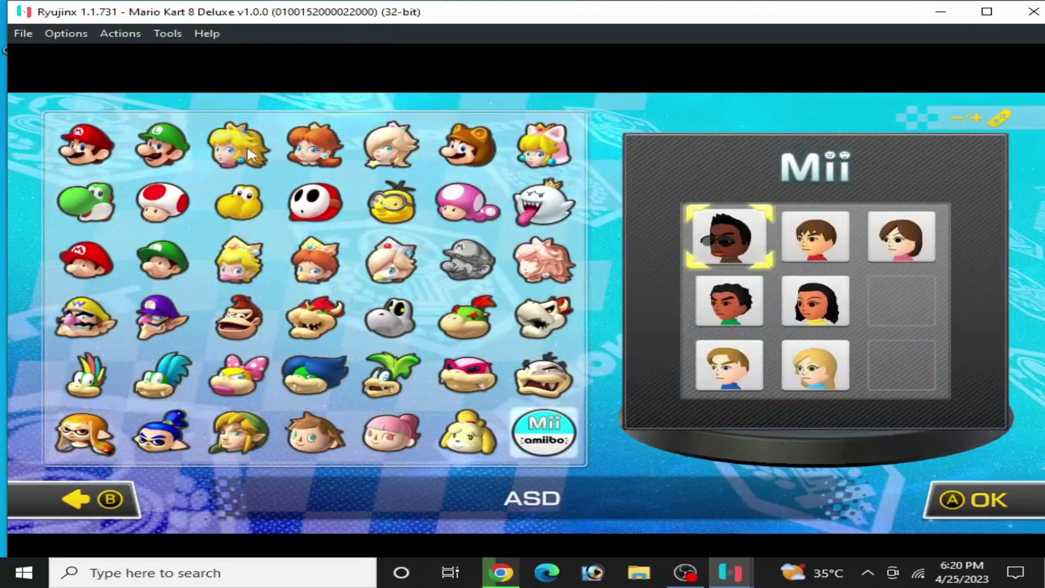
key("z")
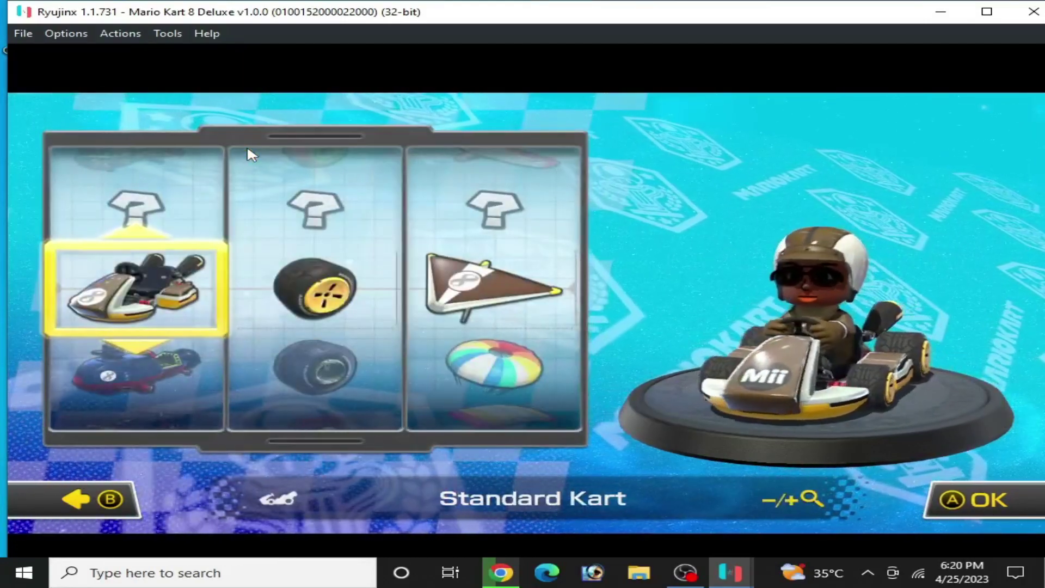
Step: Start the Mushroom Cup Grand Prix with the Standard Kart, and exit Ryujinx
key("Right")
key("Right")
key("z")
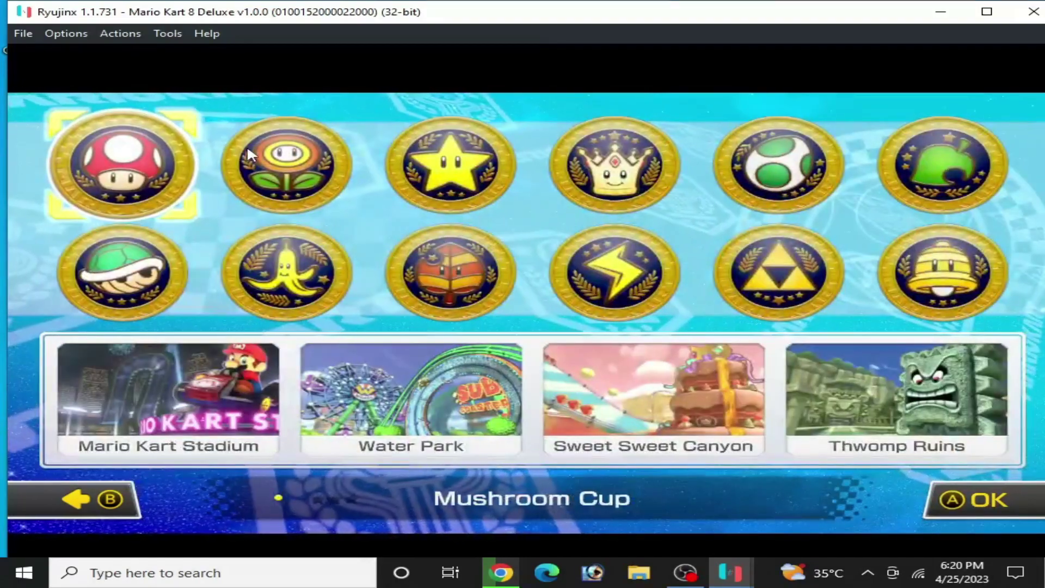
key("z")
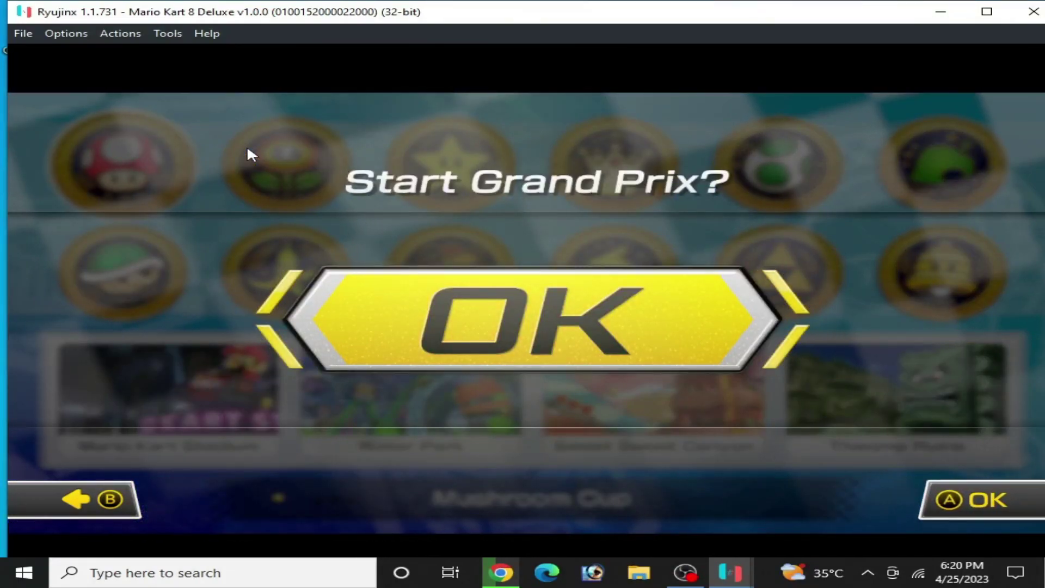
key("z")
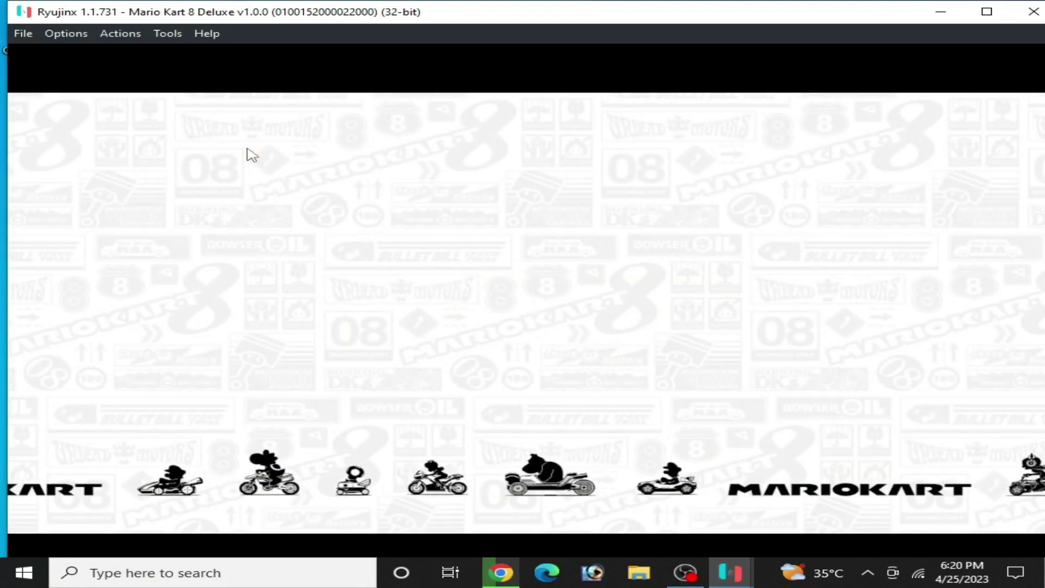
left_click(1033, 12)
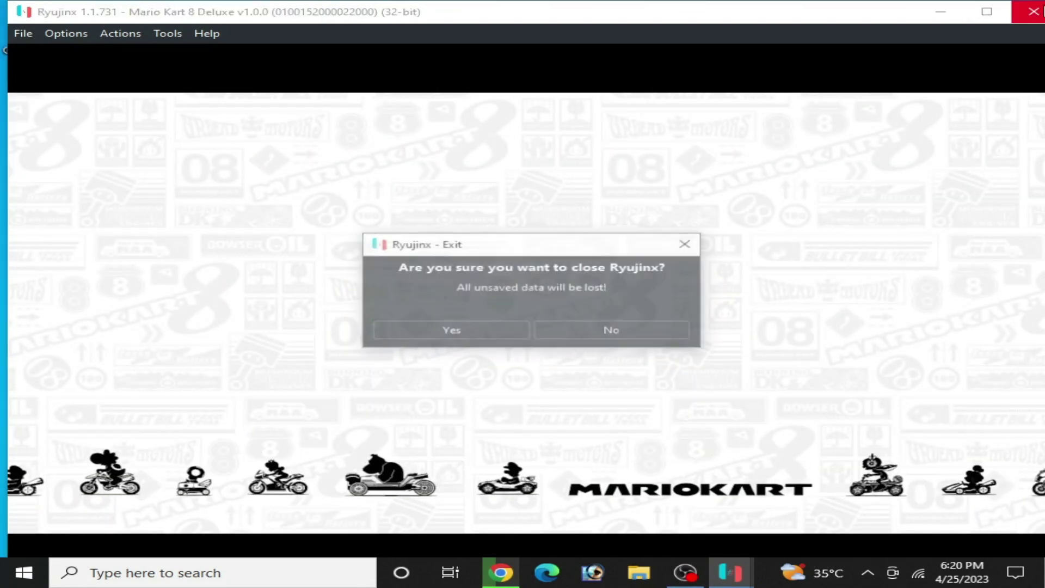
left_click(487, 340)
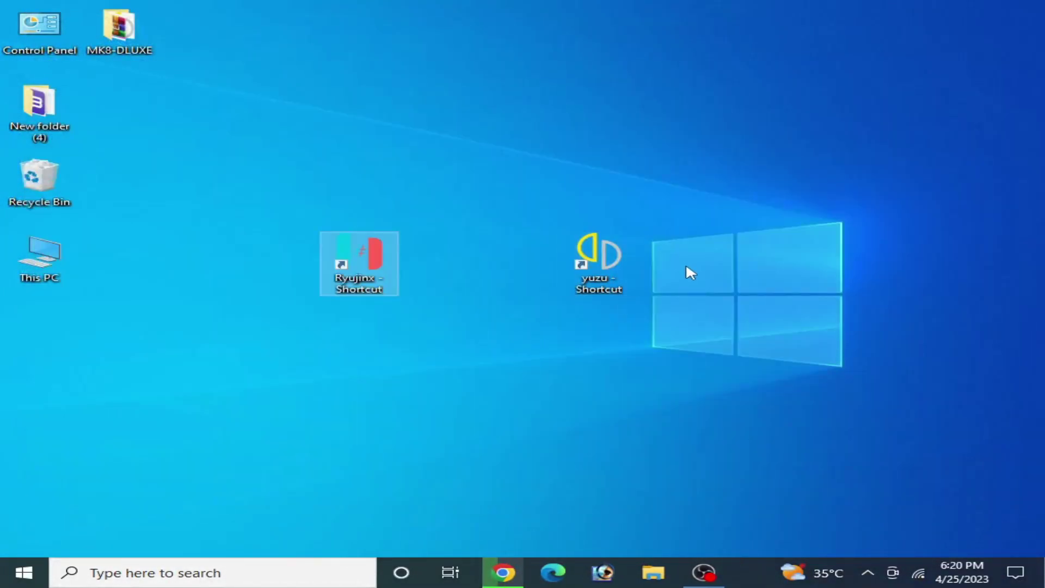
Step: Launch yuzu from its desktop shortcut and move its window clear of the Ryujinx shortcut
left_click(597, 265)
right_click(597, 266)
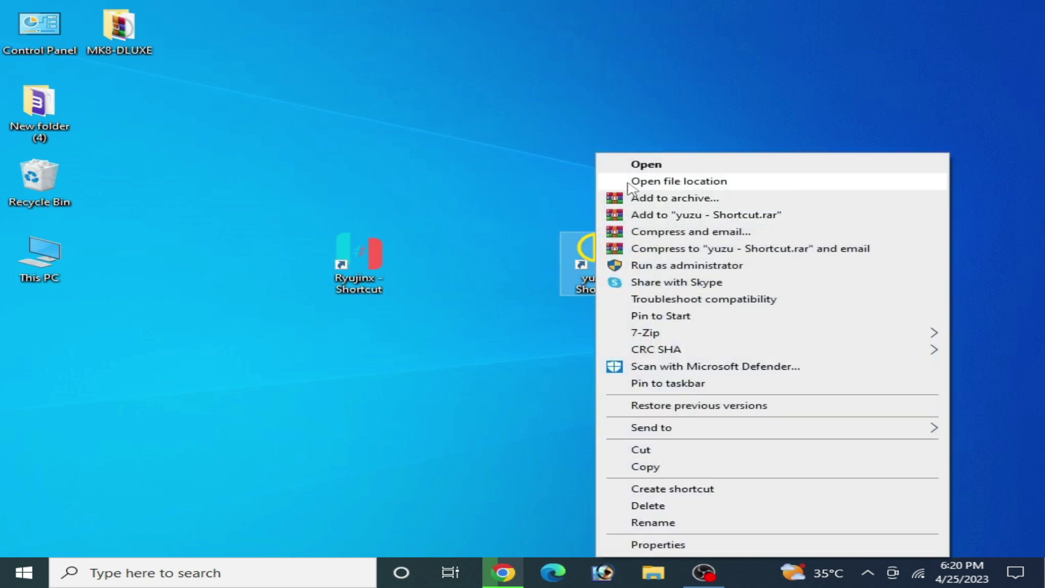
left_click(646, 164)
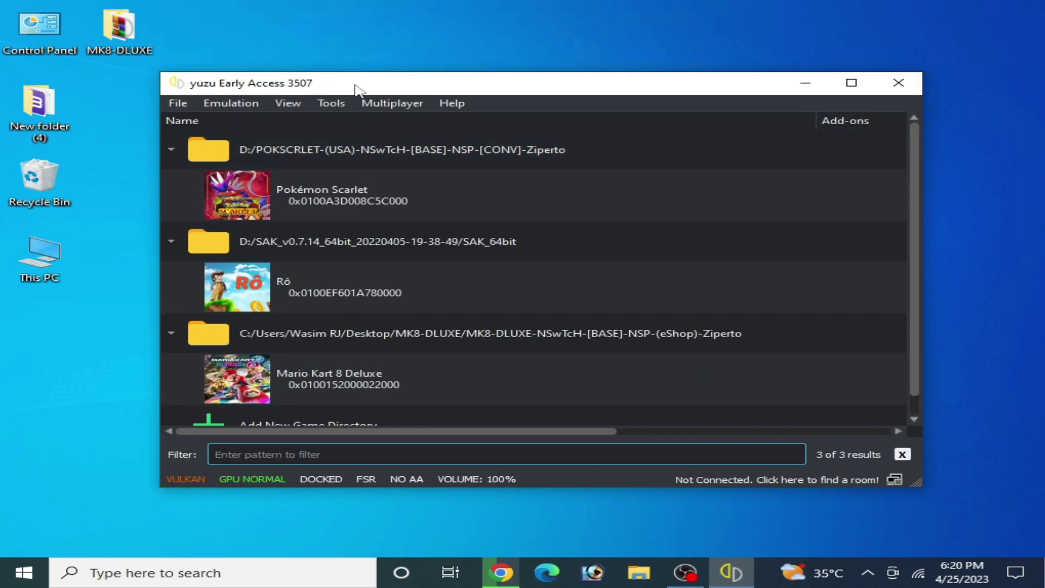
left_click_drag(357, 89, 673, 145)
Step: Relaunch Ryujinx and open the user save directory of Mario Kart 8 Deluxe
left_click(358, 284)
double_click(358, 285)
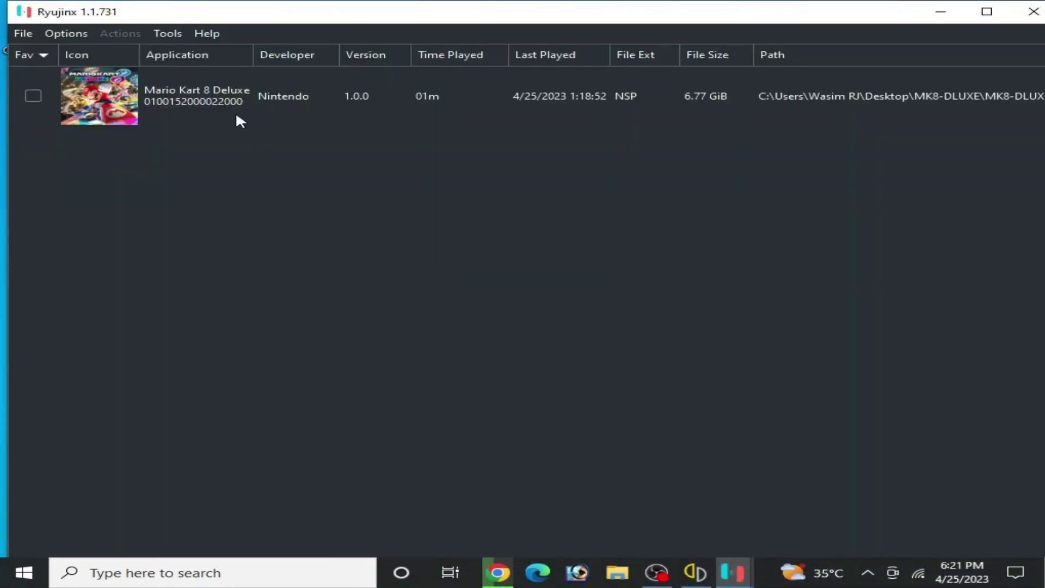
left_click(214, 105)
right_click(213, 101)
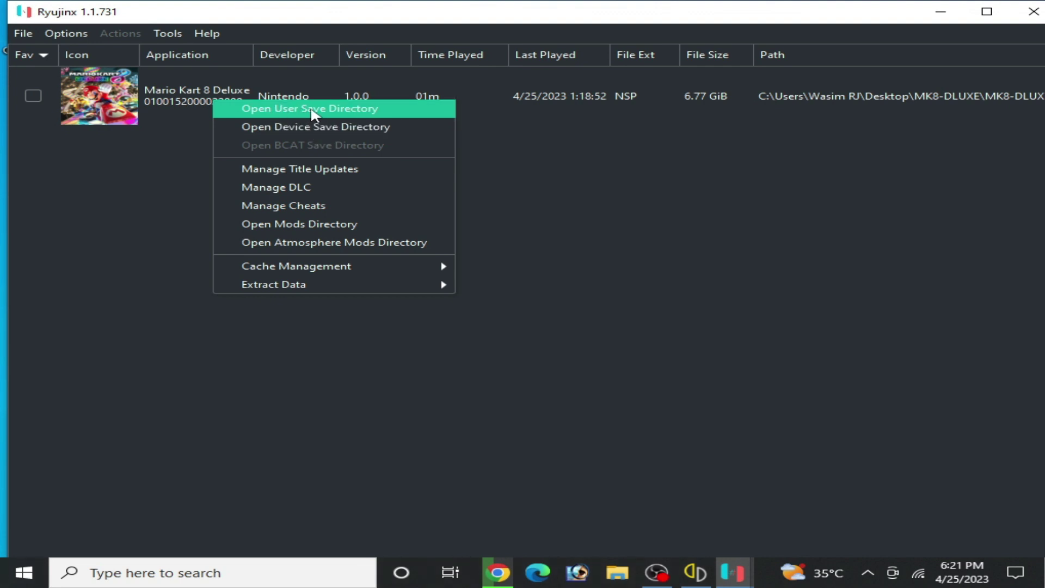
left_click(344, 112)
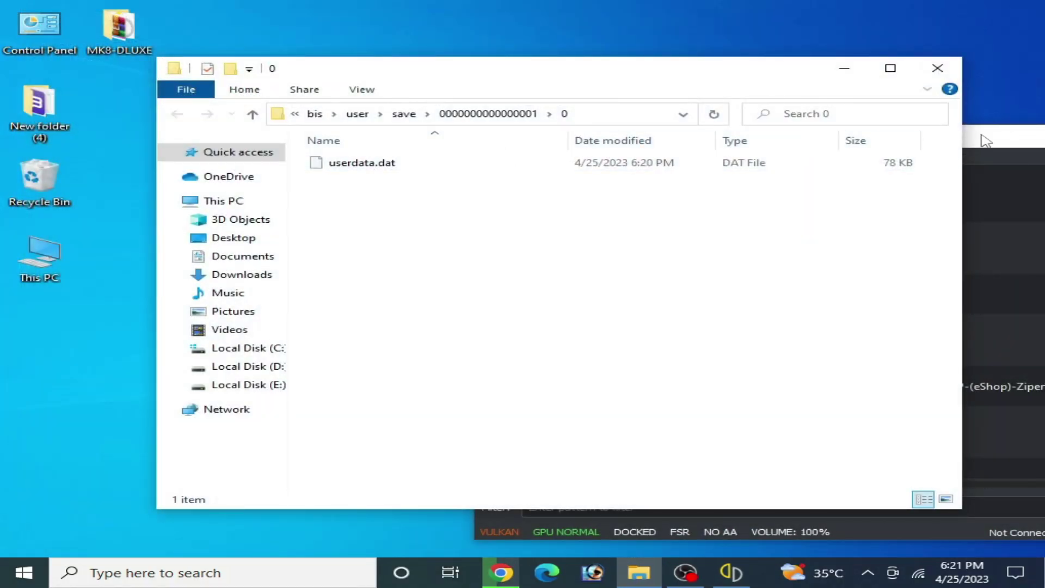
Step: Switch to yuzu, open its save data location for Mario Kart 8 Deluxe, and arrange both save folders so their files are visible
left_click(986, 140)
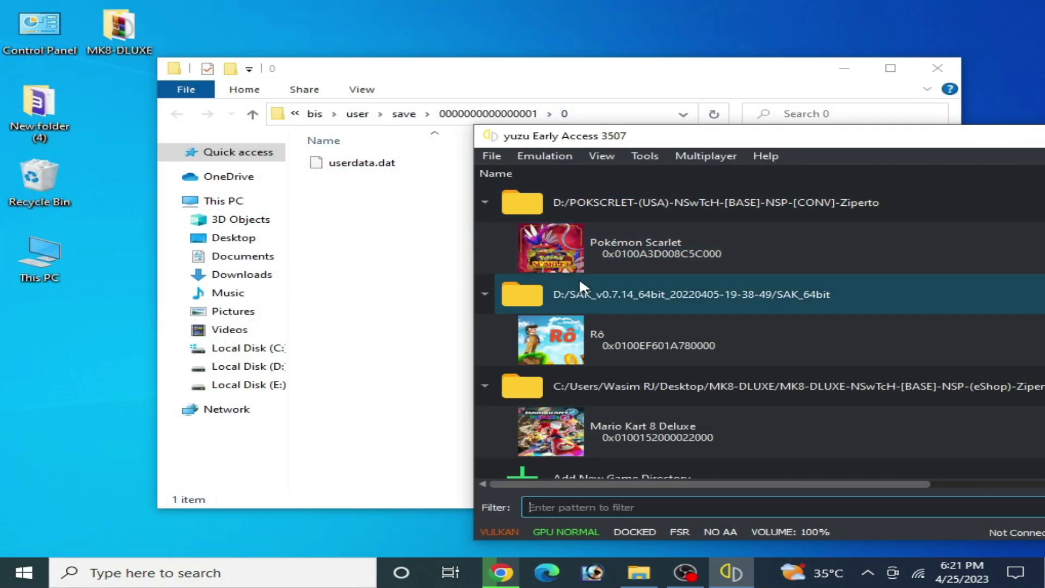
right_click(644, 445)
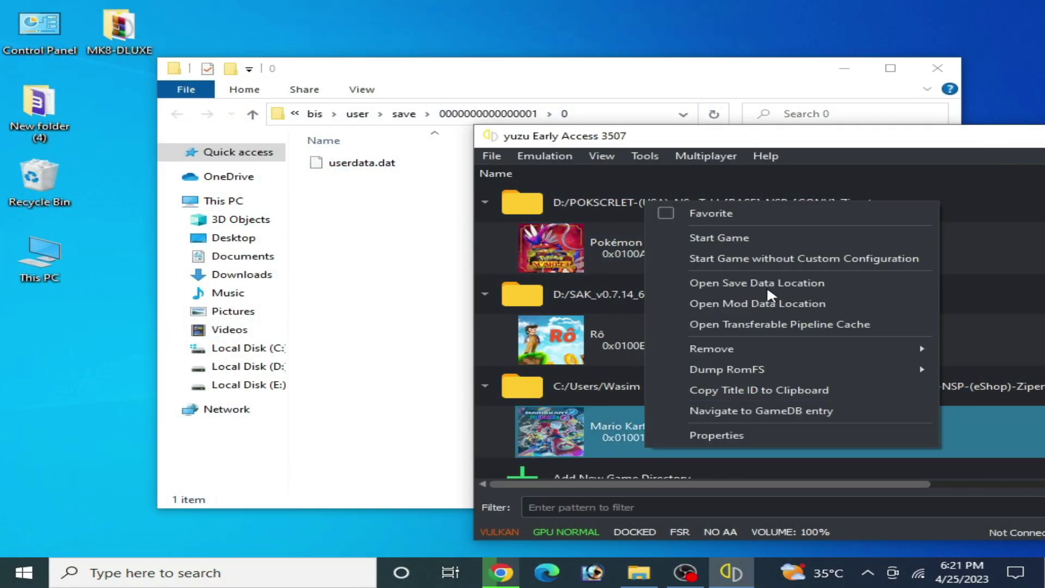
left_click(750, 279)
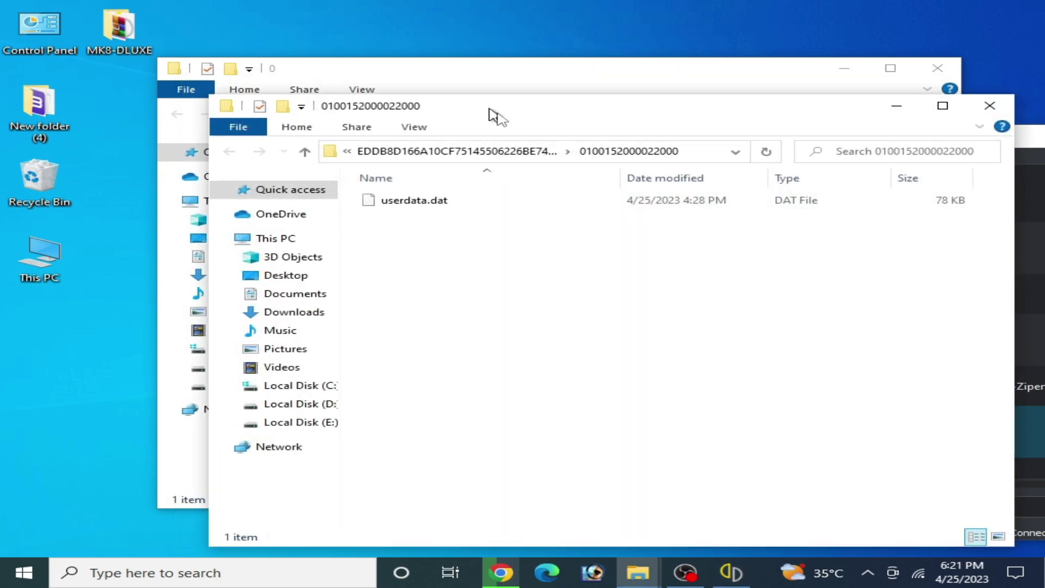
left_click_drag(489, 110, 722, 207)
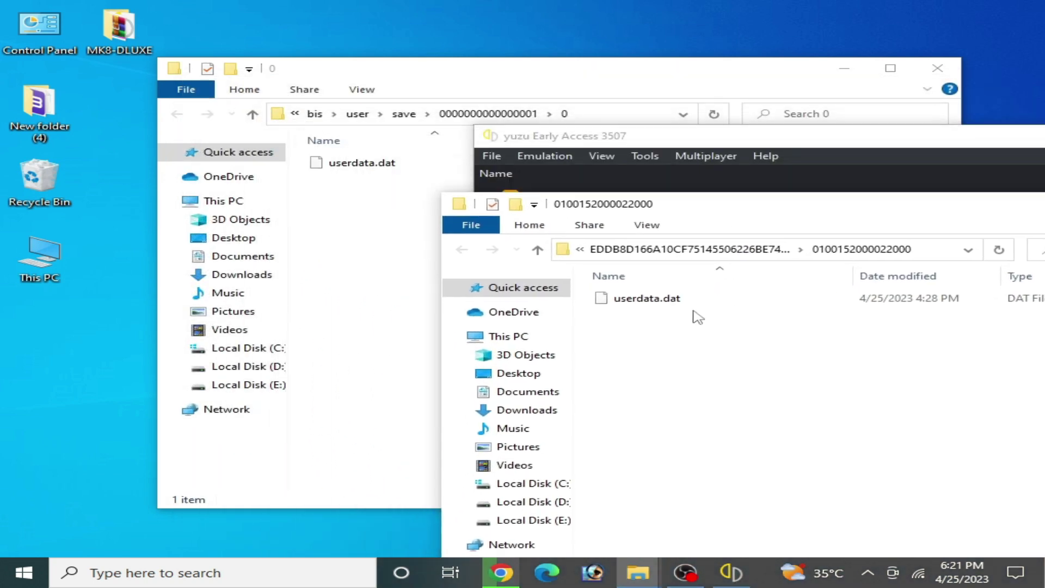
right_click(649, 302)
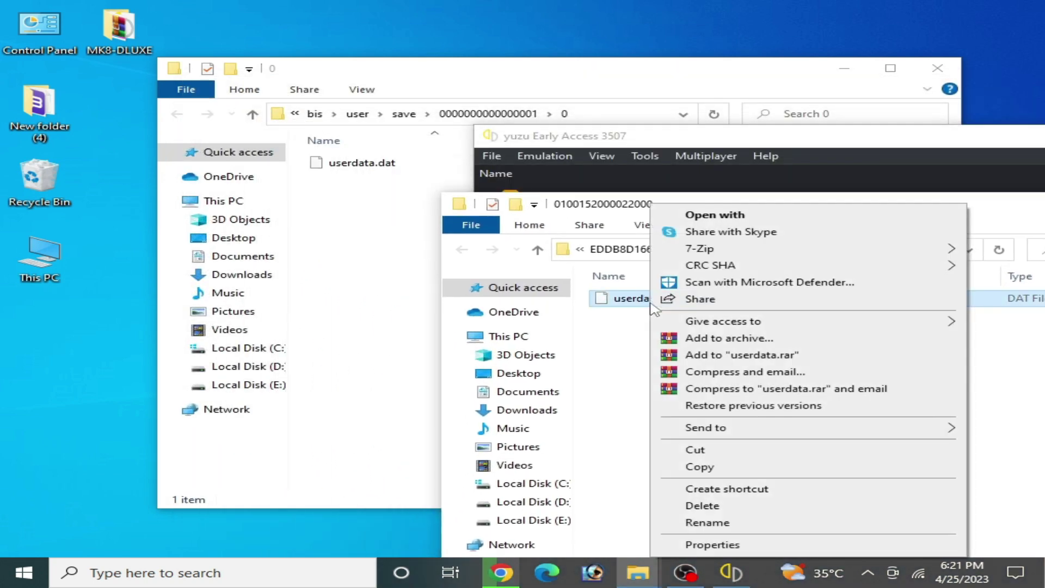
left_click(689, 504)
left_click(631, 353)
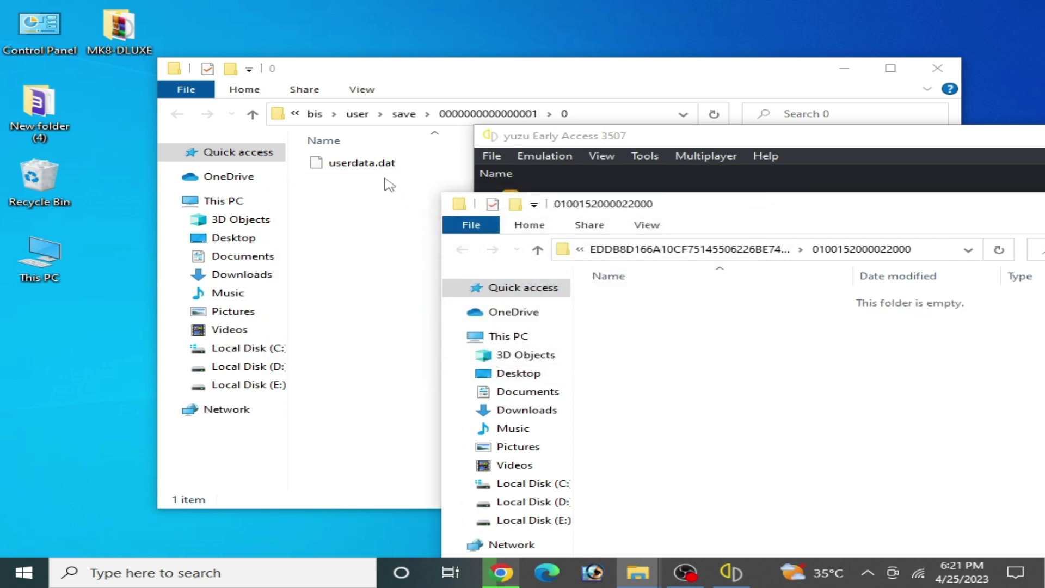
right_click(351, 166)
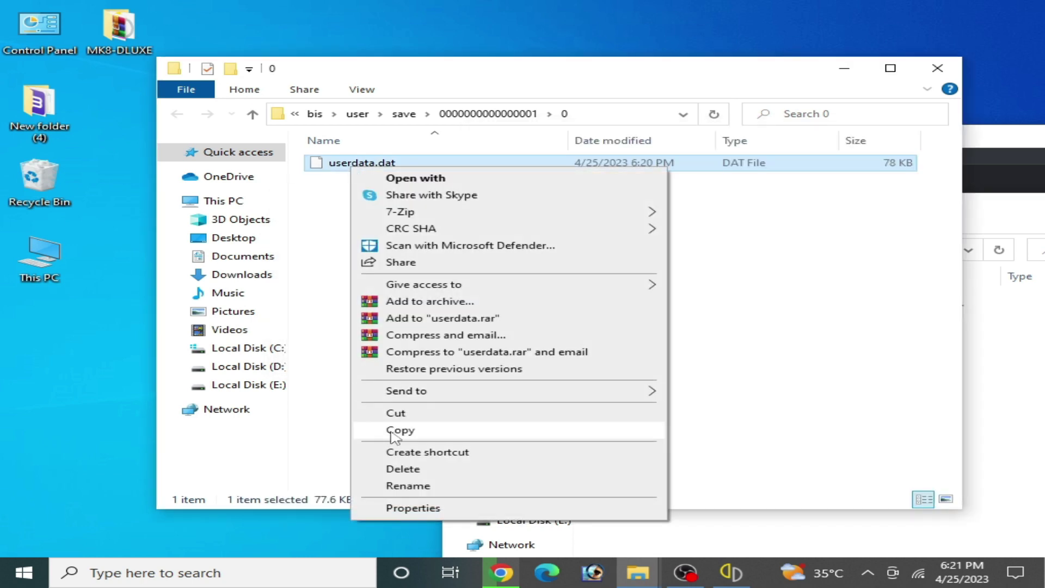
left_click(393, 430)
left_click(968, 390)
right_click(768, 375)
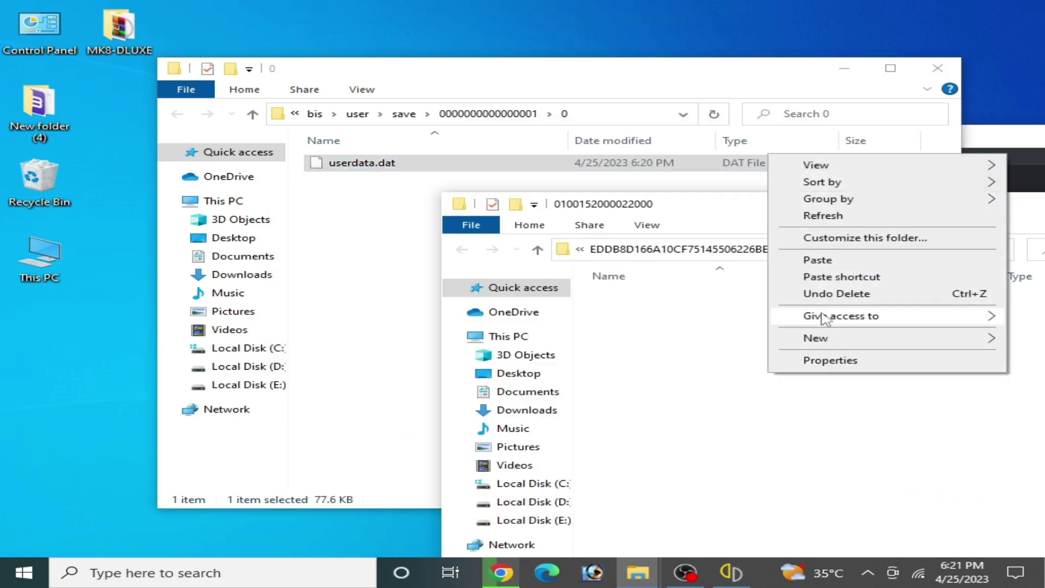
left_click(821, 260)
left_click(937, 68)
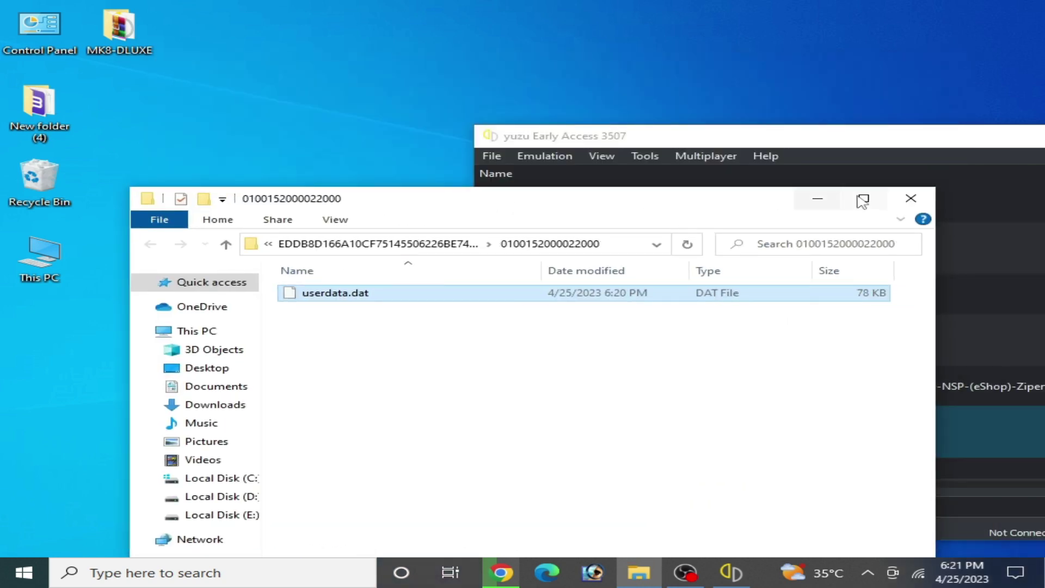
left_click(920, 200)
Step: Bring the yuzu window fully into view and open the yuzu data folder
left_click_drag(925, 140, 618, 115)
left_click(175, 132)
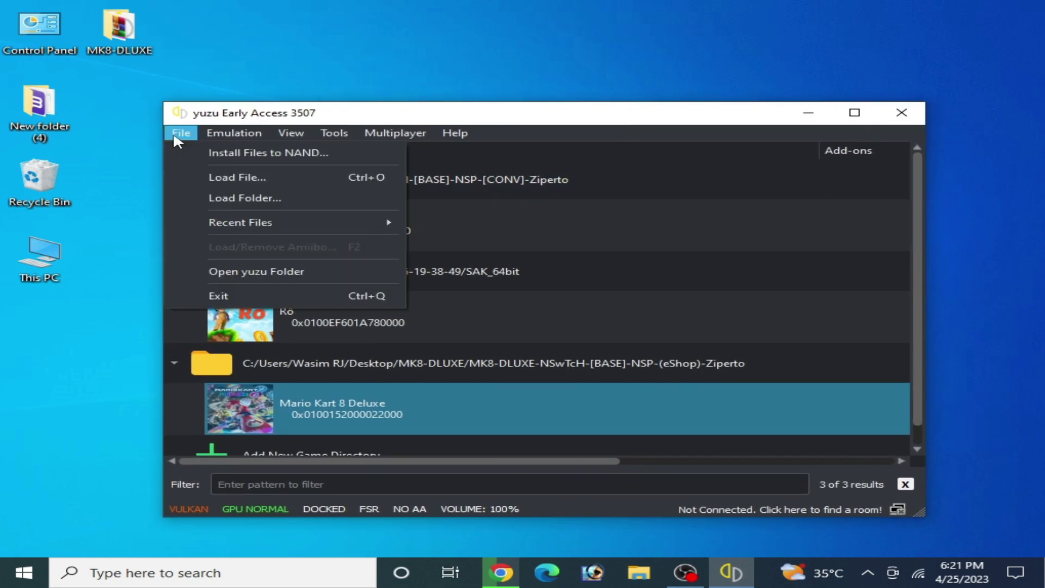
left_click(233, 268)
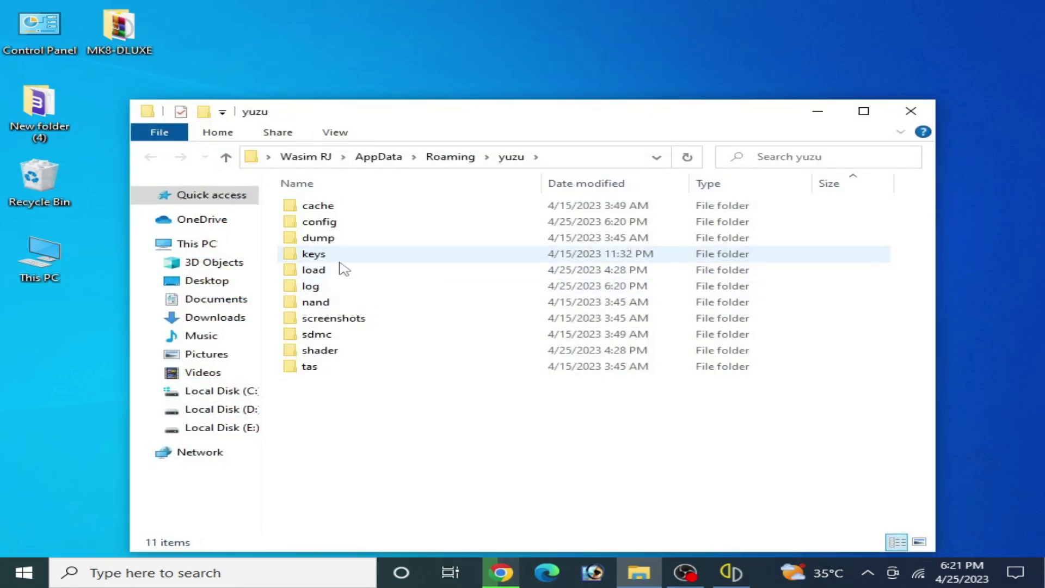
Step: Examine the key files in yuzu's keys folder and the firmware files in nand\system\Contents\registered, and close the folder window
double_click(325, 255)
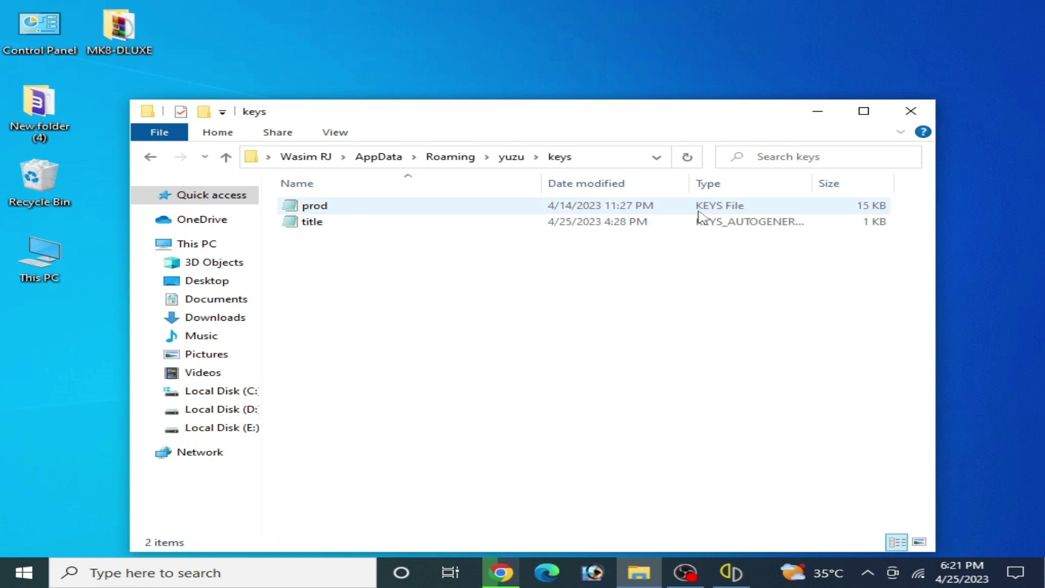
left_click(150, 157)
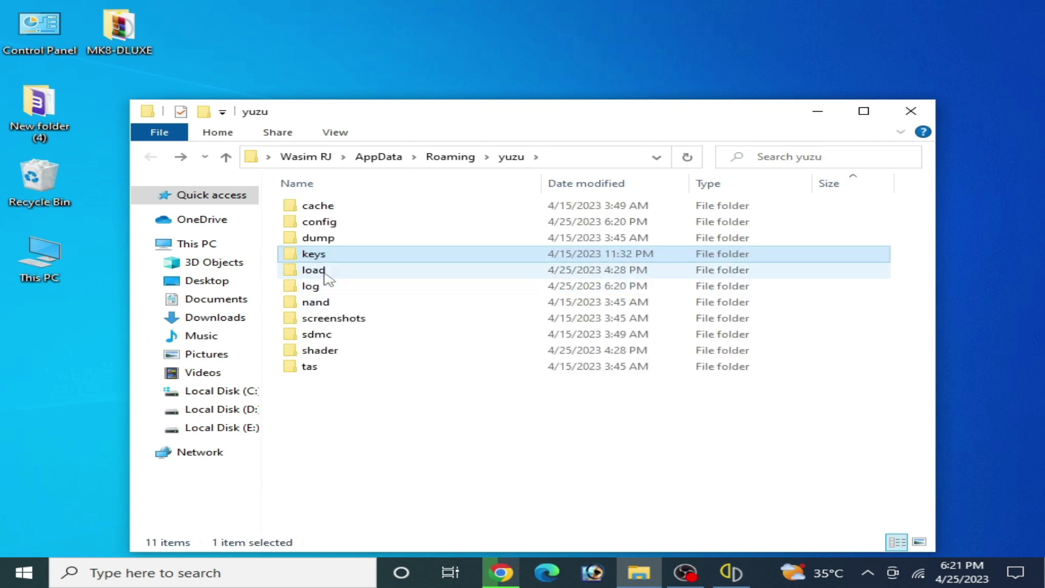
double_click(327, 304)
double_click(327, 207)
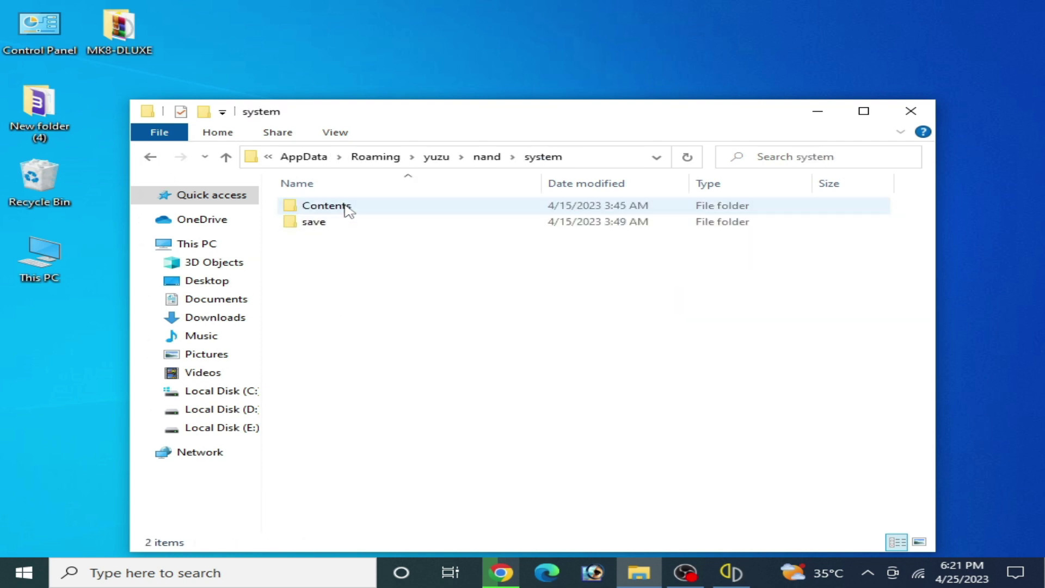
double_click(326, 207)
left_click(347, 212)
double_click(345, 223)
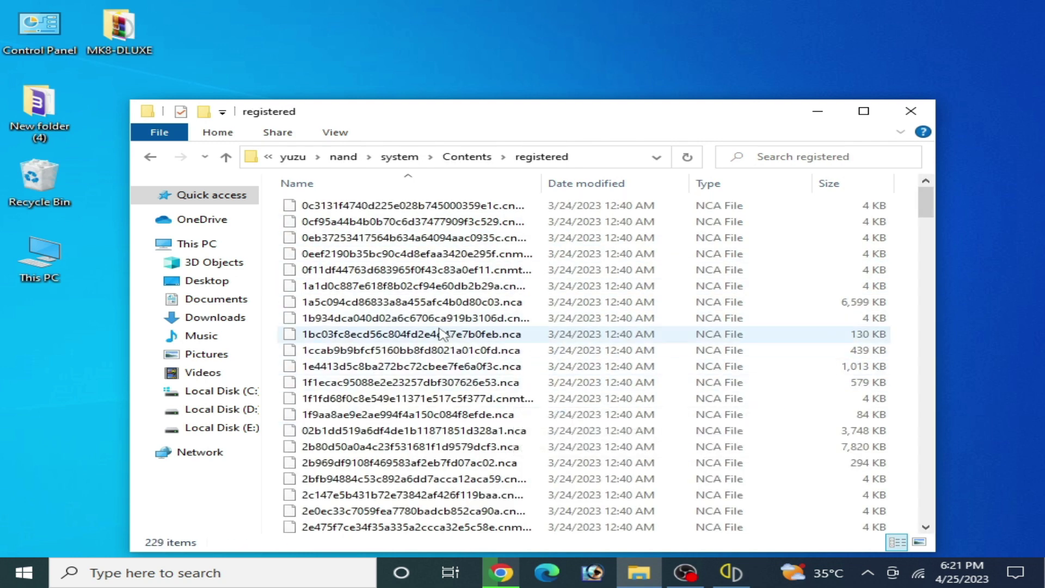
left_click(150, 157)
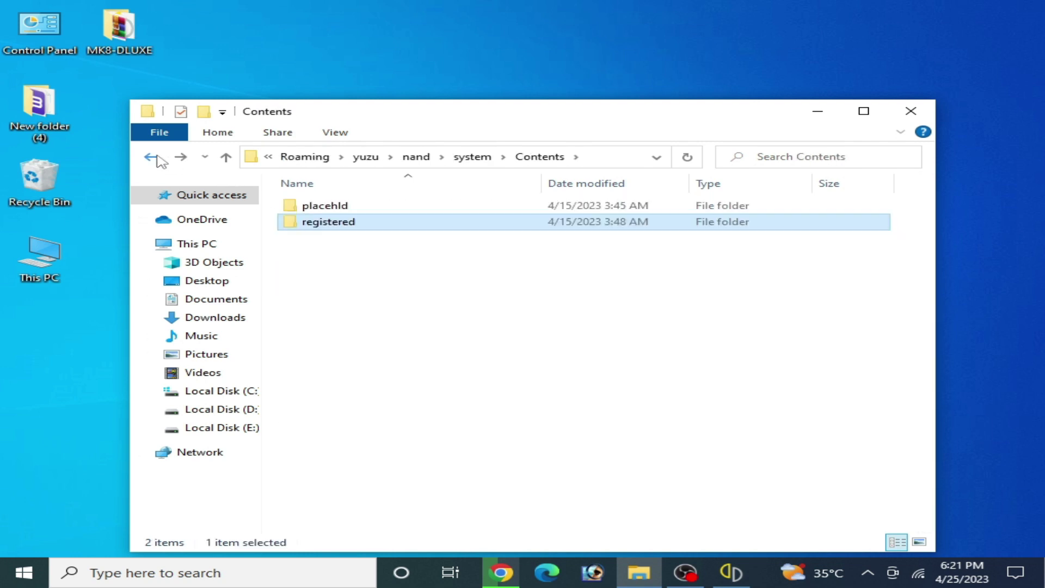
left_click(150, 157)
left_click(909, 114)
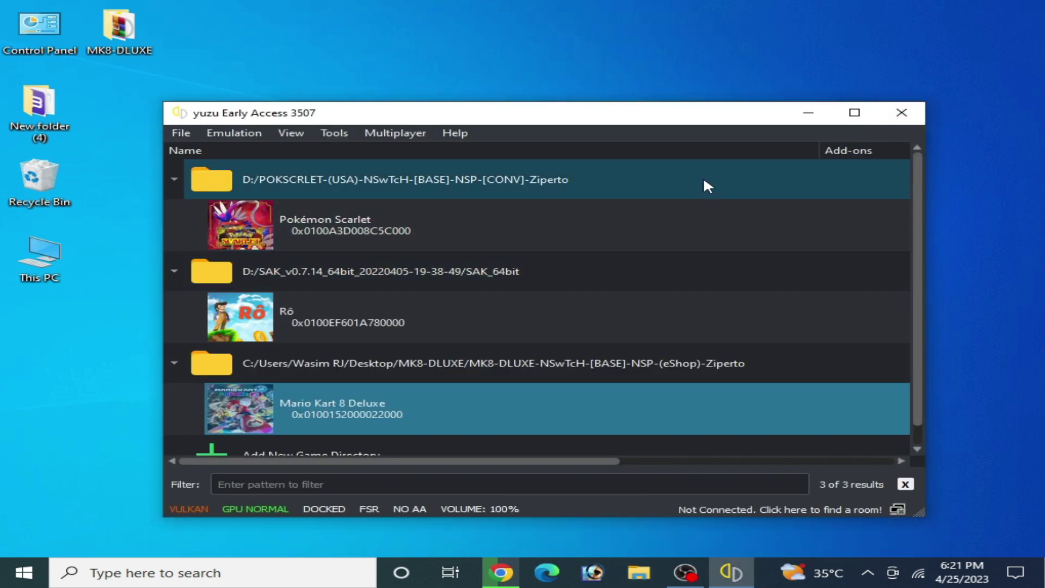
Step: Restart yuzu and launch Mario Kart 8 Deluxe
left_click(899, 120)
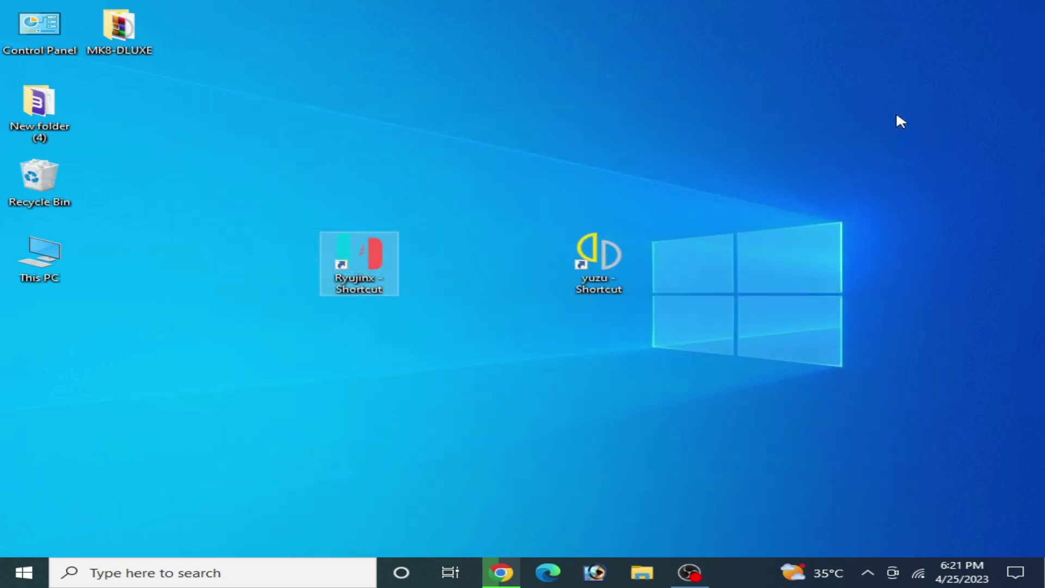
double_click(585, 260)
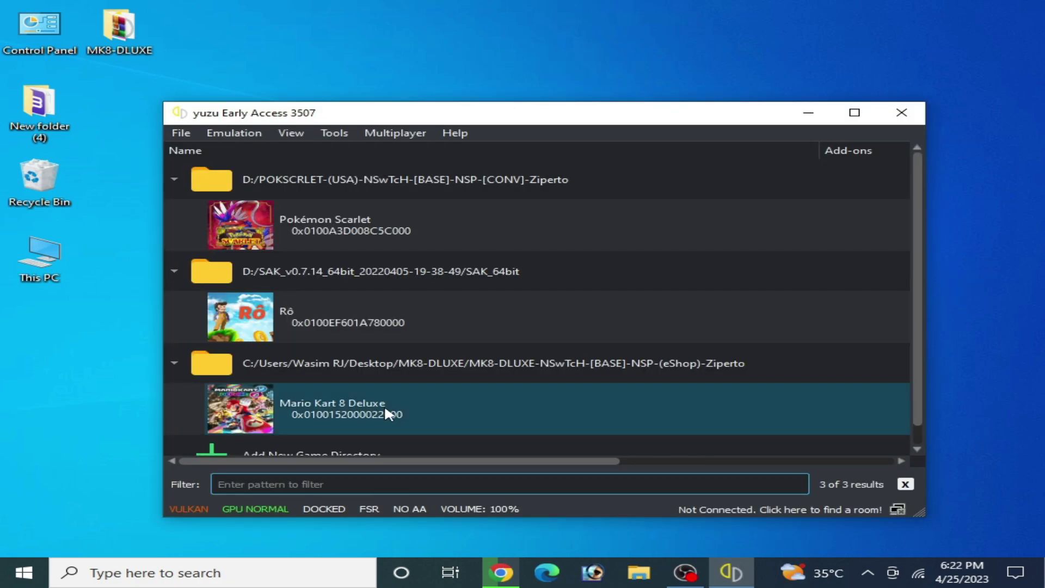
left_click(386, 411)
double_click(385, 408)
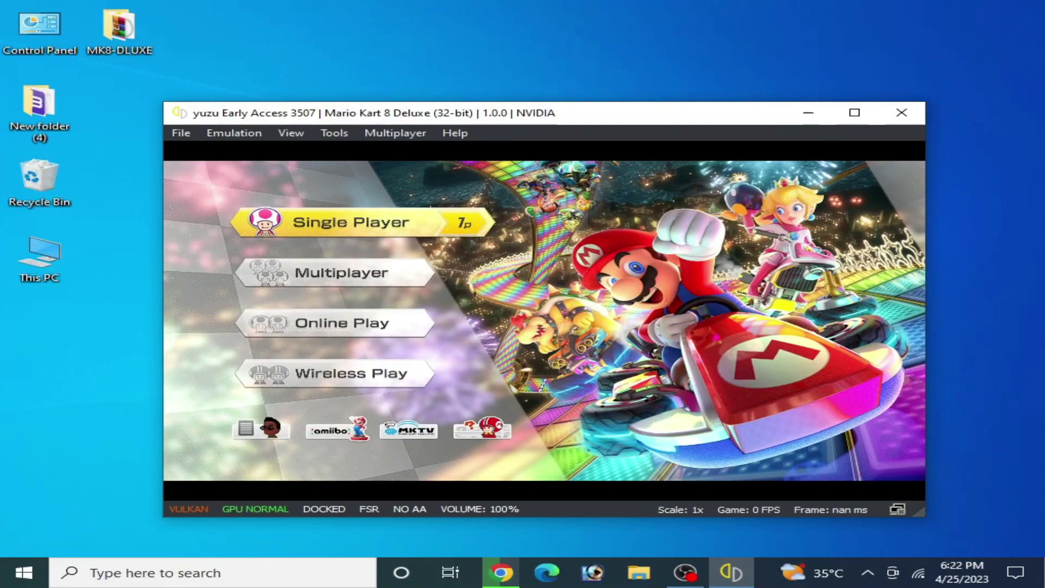
Step: Set up a single-player Grand Prix in the 50cc class with the custom Mii ASD as the driver
key("c")
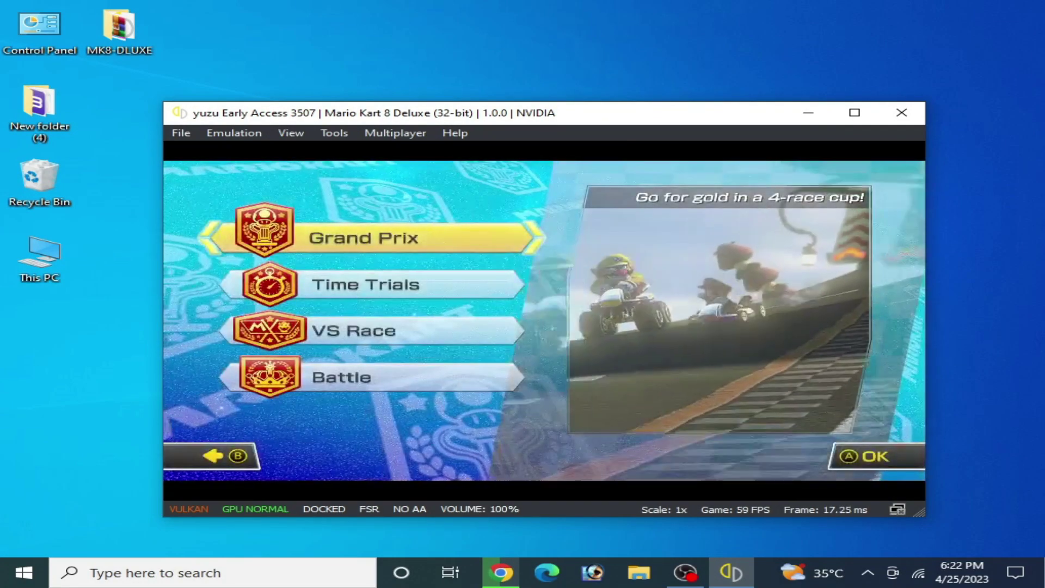
key("c")
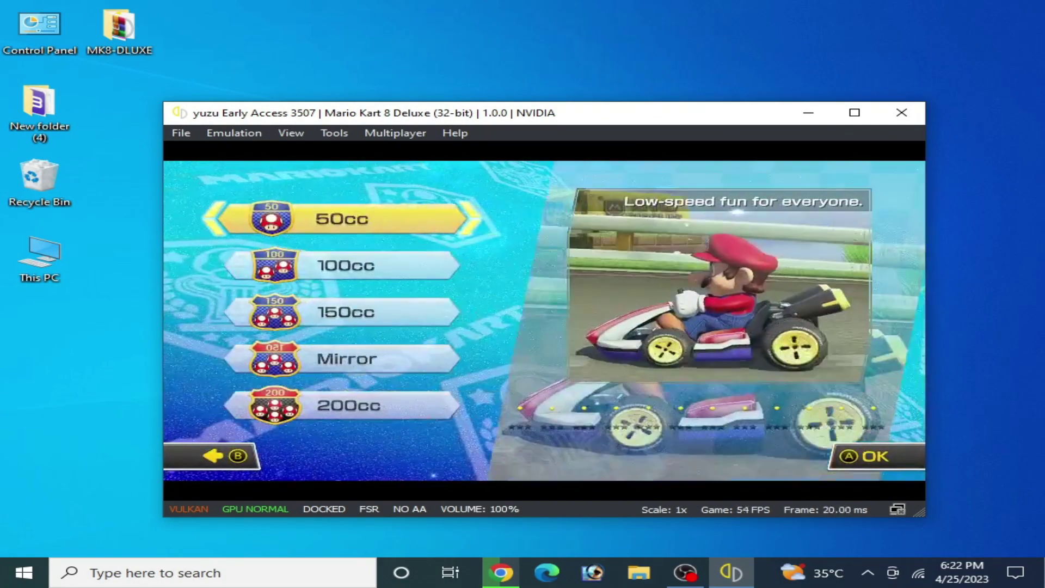
key("c")
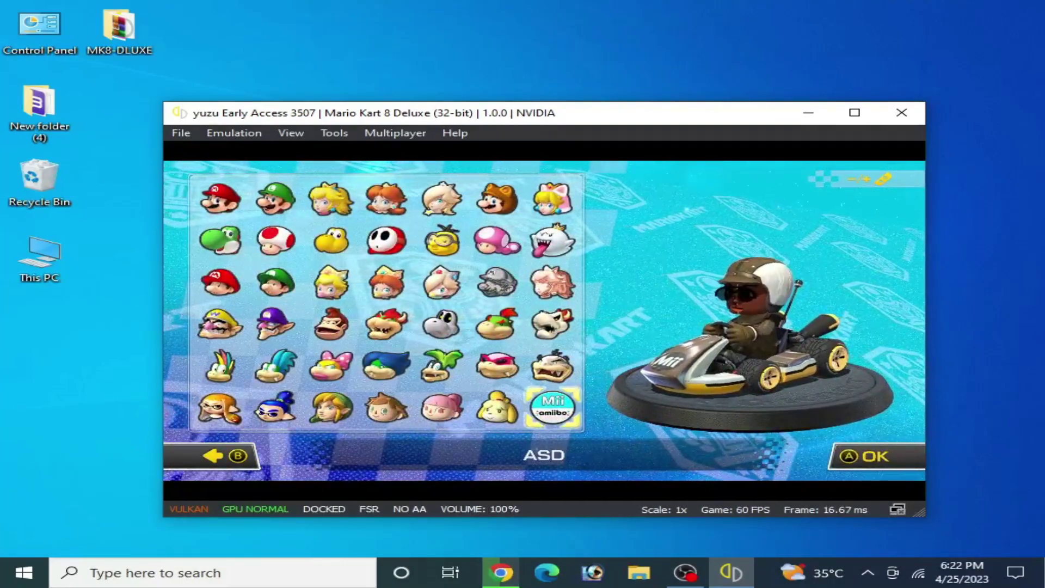
key("c")
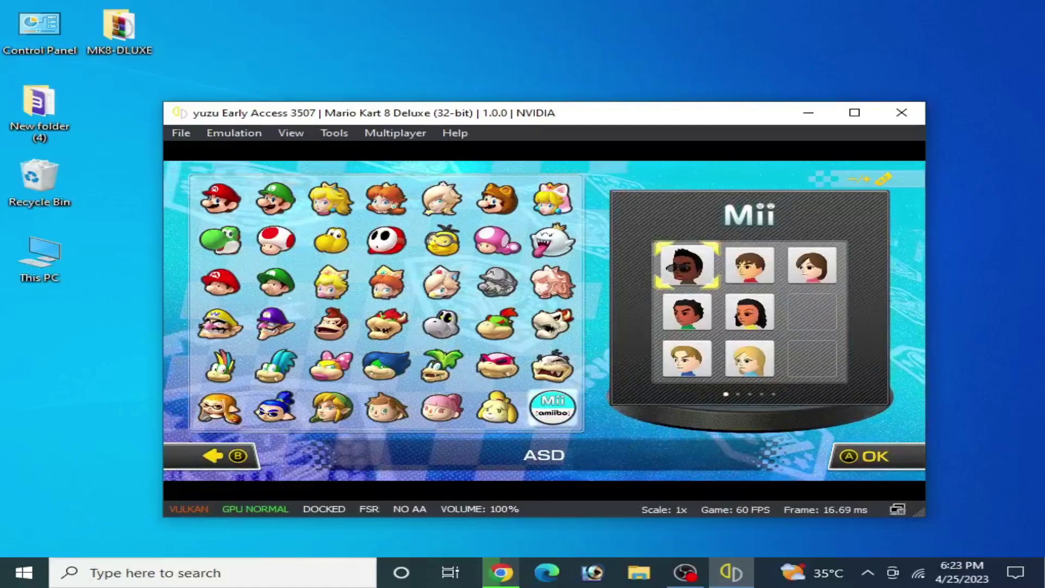
key("c")
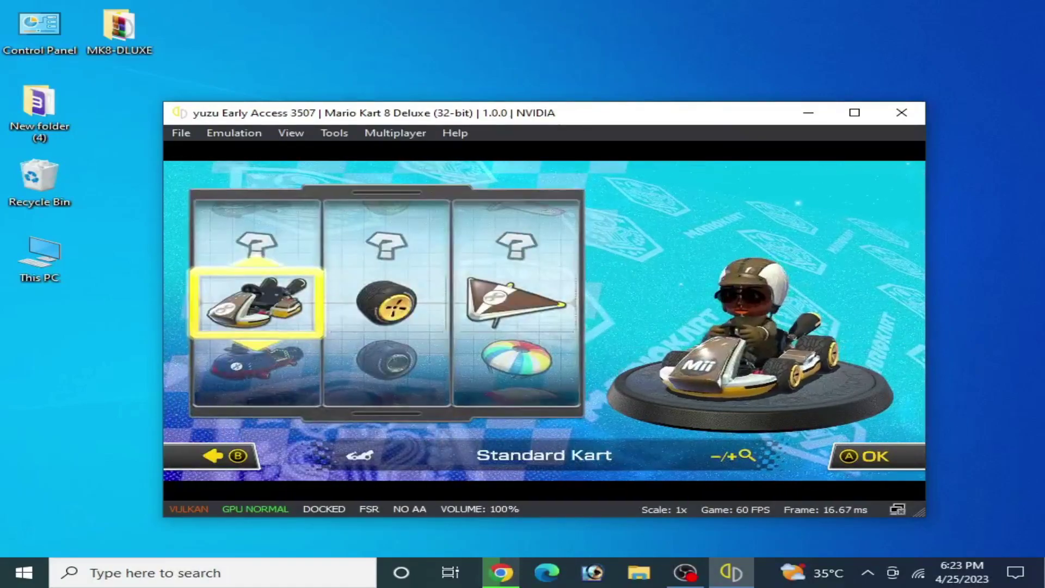
Step: Accept the Standard Kart with the Super Glider and start the Mushroom Cup Grand Prix
key("Right")
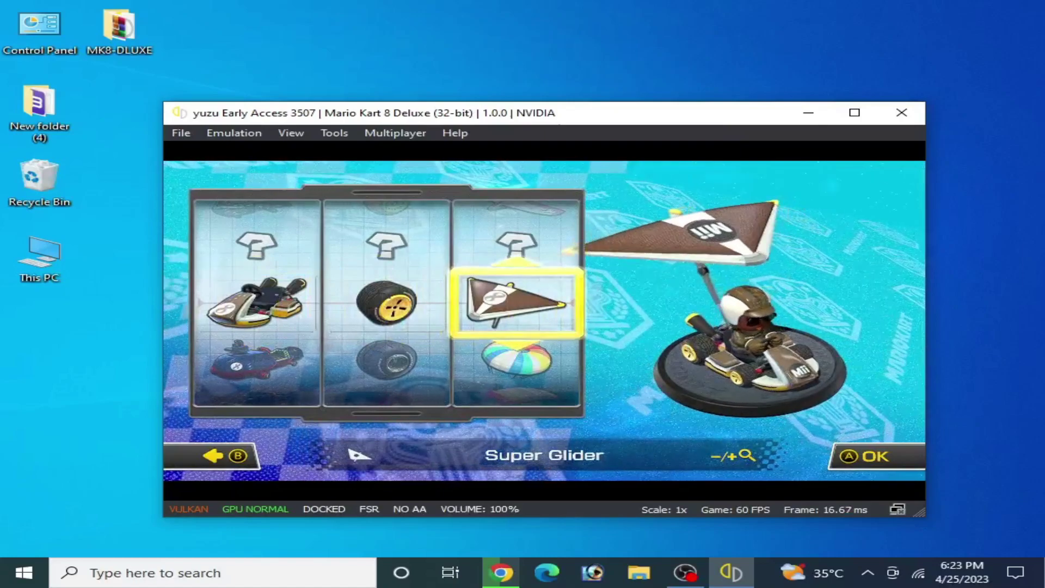
key("c")
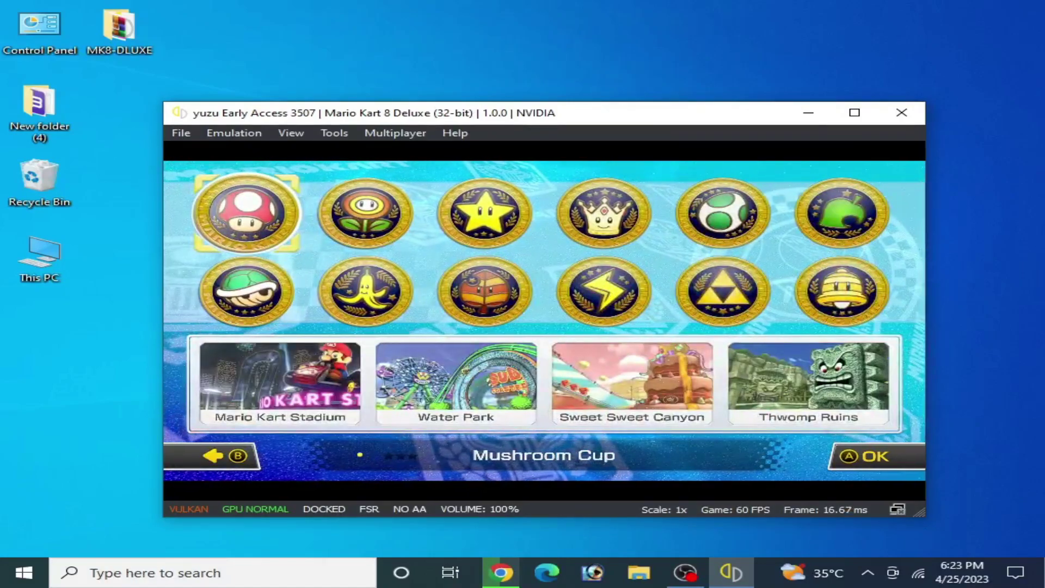
key("c")
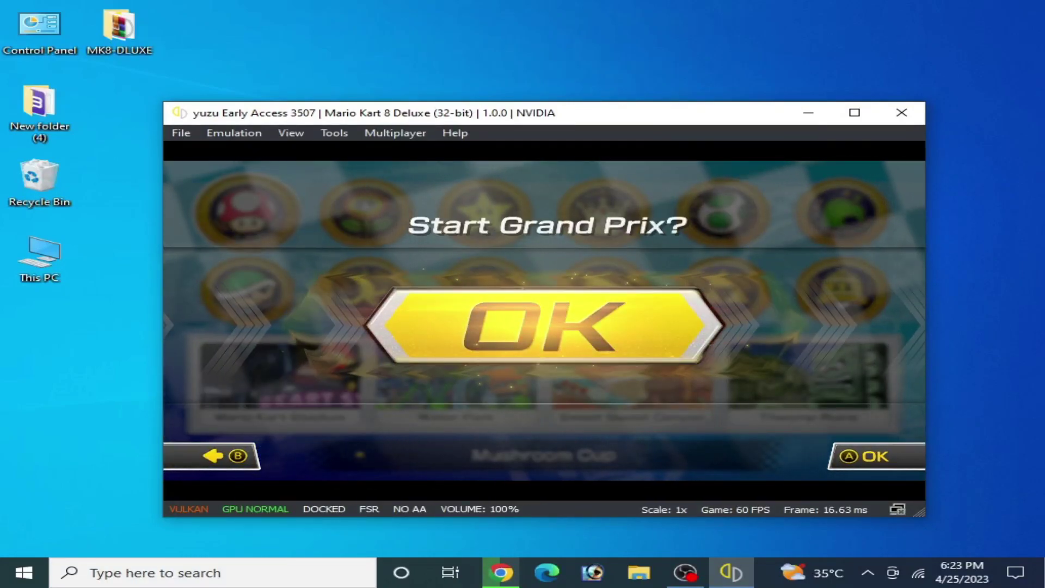
key("c")
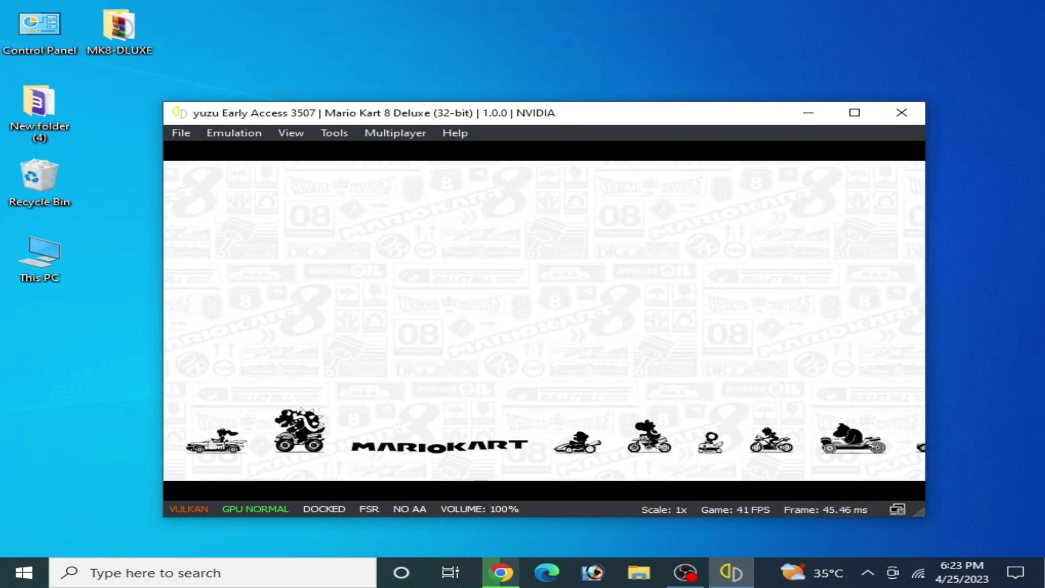